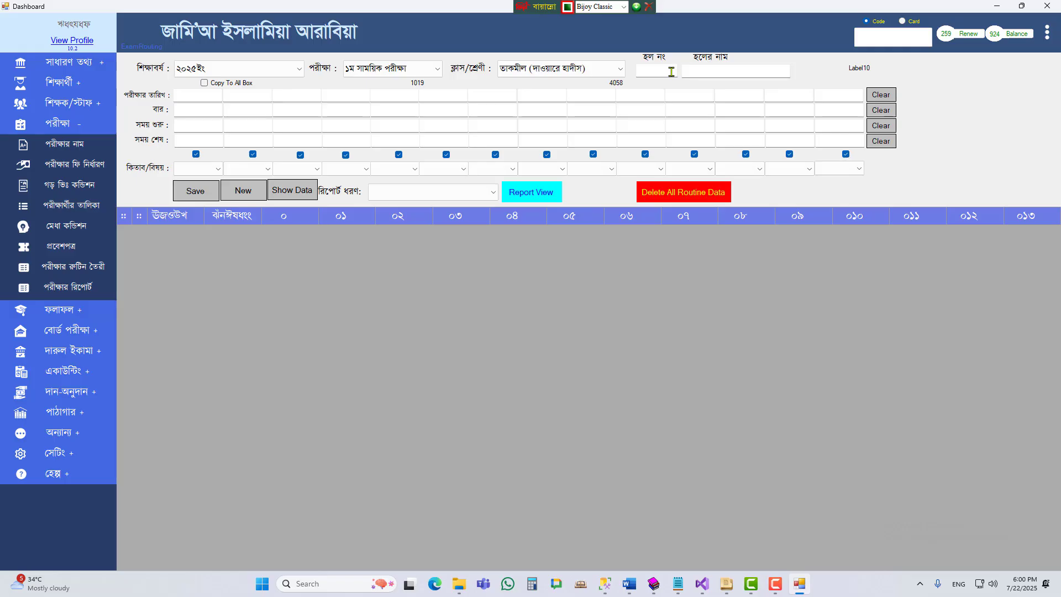
- Enter ১ as the hall number and দারে আবু বকর as the hall name
{"action": "left_click", "coordinate": [672, 71]}
{"action": "type", "text": "১"}
{"action": "left_click", "coordinate": [750, 70]}
{"action": "type", "text": "দারে আবু বকর"}
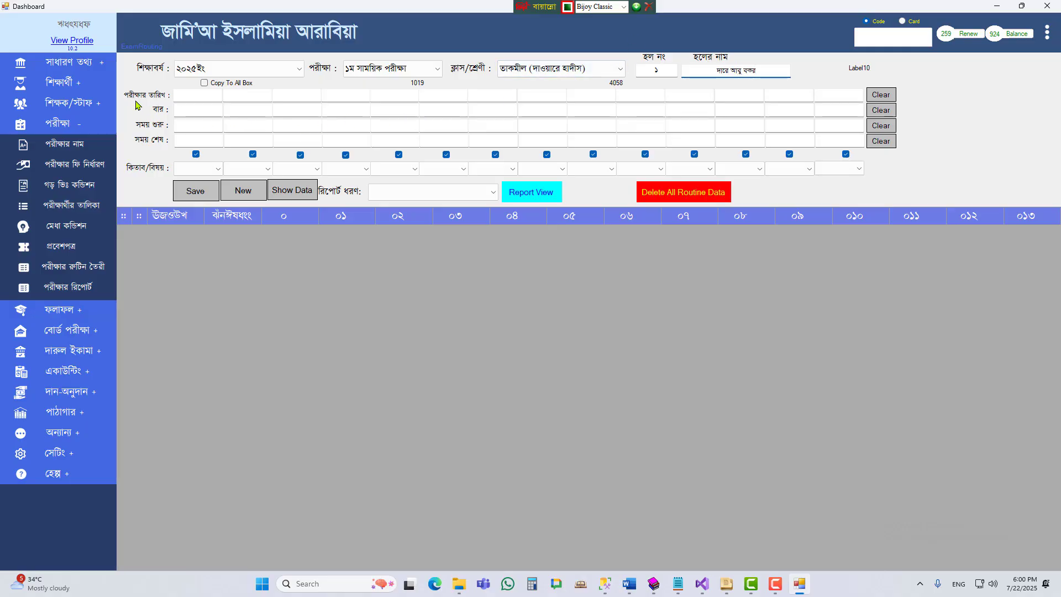
- Enable copying to all boxes and enter the exam date ১/৭/২০২৫ across every date column
{"action": "left_click", "coordinate": [183, 95]}
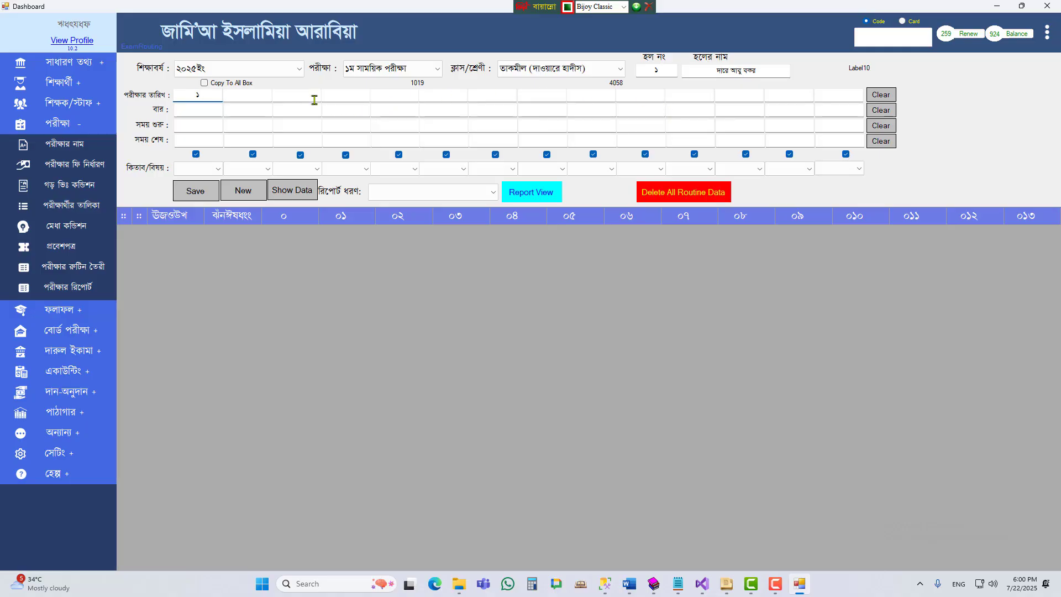
{"action": "left_click", "coordinate": [203, 83]}
{"action": "type", "text": "/"}
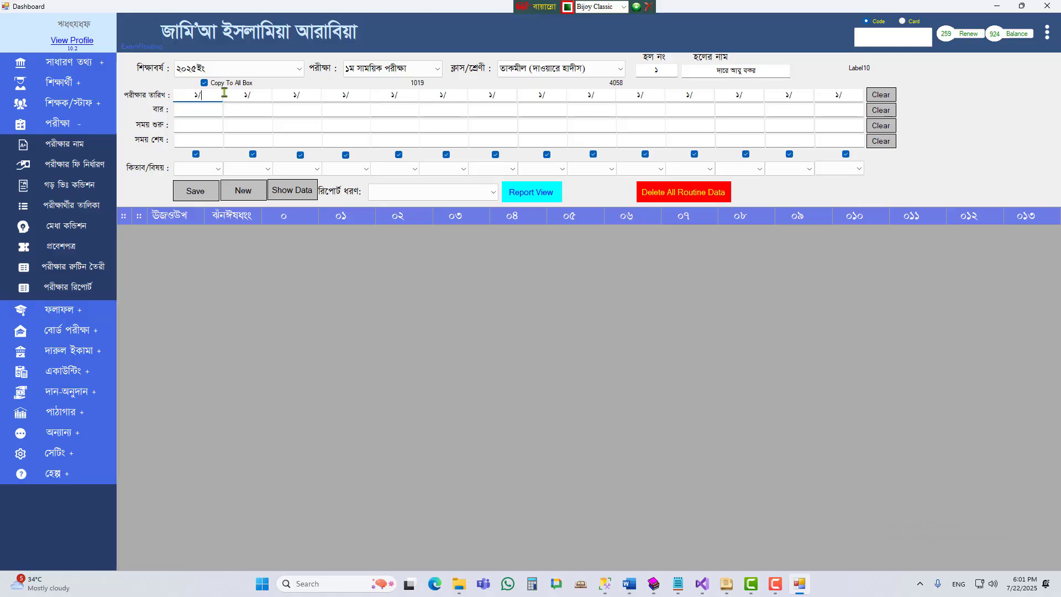
{"action": "type", "text": "৭"}
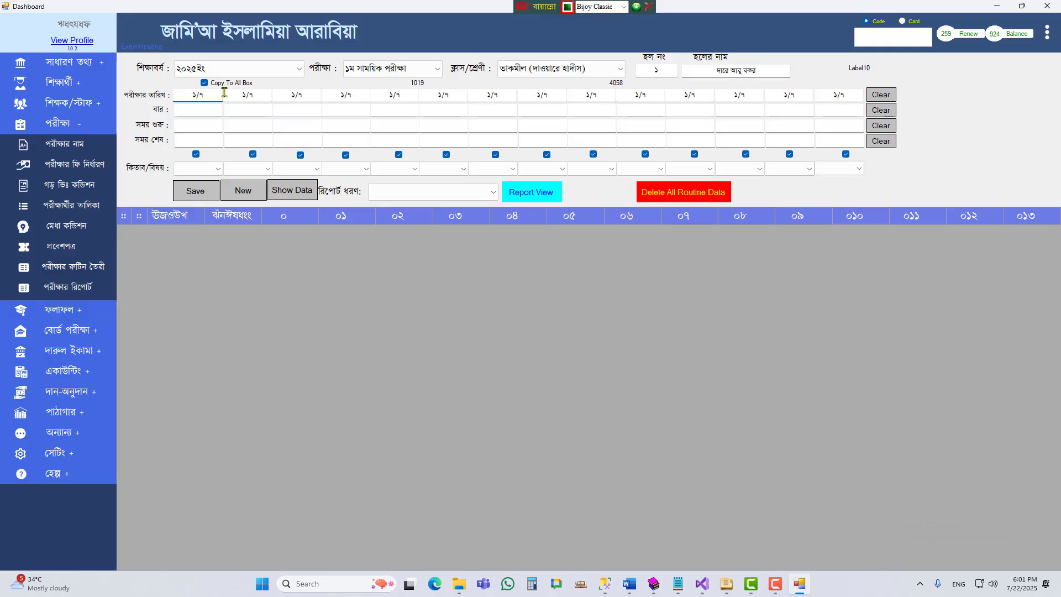
{"action": "type", "text": "/"}
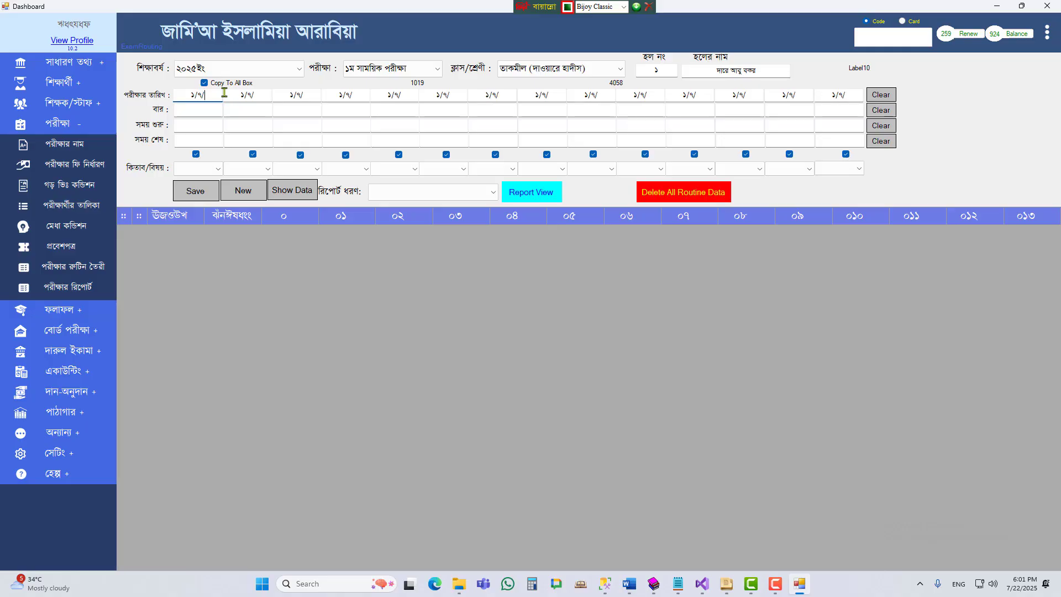
{"action": "type", "text": "২০২৫"}
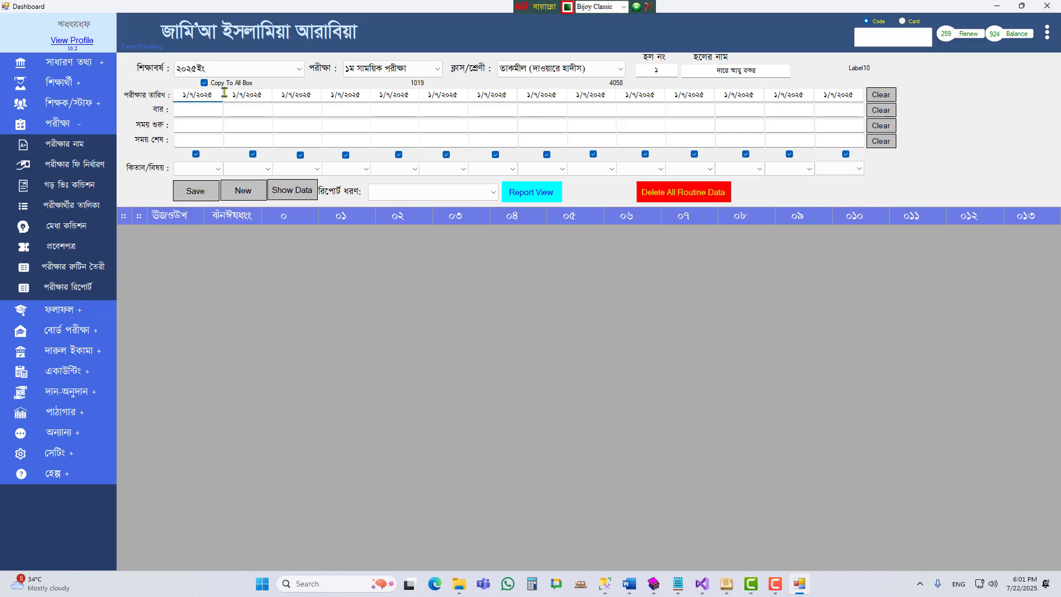
- Change the second to fifth exam dates to ২/৭/২০২৫, ৪/৭/২০২৫, ৫/৭/২০২৫ and ৬/৭/২০২৫
{"action": "left_click", "coordinate": [233, 95]}
{"action": "key", "text": "Delete"}
{"action": "type", "text": "১"}
{"action": "left_click", "coordinate": [285, 95]}
{"action": "key", "text": "BackSpace"}
{"action": "type", "text": "৪"}
{"action": "left_click", "coordinate": [335, 96]}
{"action": "key", "text": "BackSpace"}
{"action": "type", "text": "৫"}
{"action": "left_click", "coordinate": [384, 96]}
{"action": "key", "text": "BackSpace"}
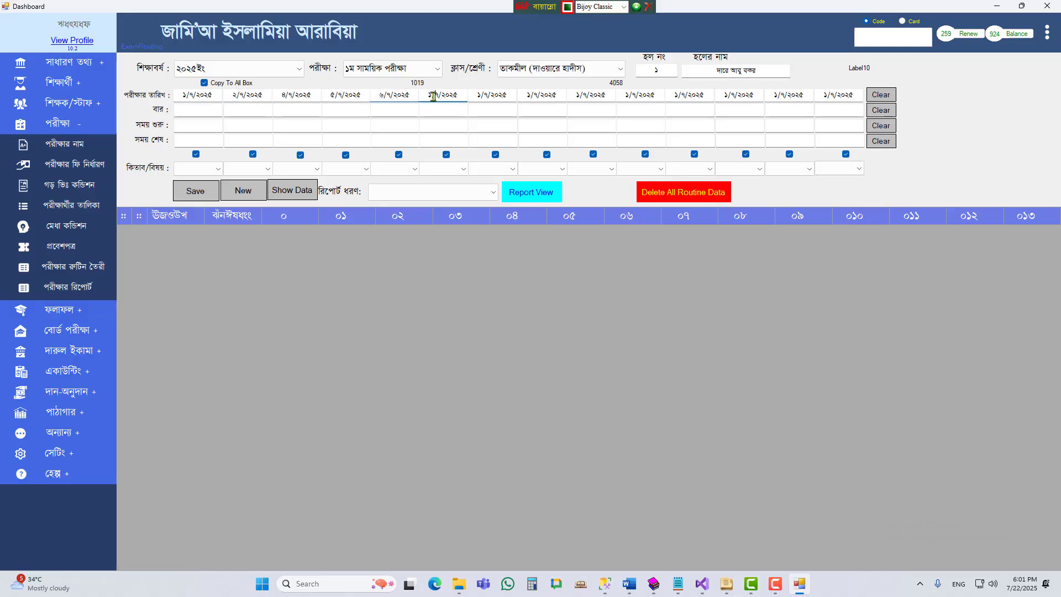
- Change the sixth and seventh exam dates to ৭/৭/২০২৫ and ৮/৭/২০২৫
{"action": "left_click", "coordinate": [433, 95]}
{"action": "key", "text": "BackSpace"}
{"action": "type", "text": "৭"}
{"action": "left_click", "coordinate": [486, 95]}
{"action": "key", "text": "BackSpace"}
{"action": "type", "text": "৮"}
- Clear the copied exam dates from the eighth through the last column
{"action": "left_click", "coordinate": [532, 96]}
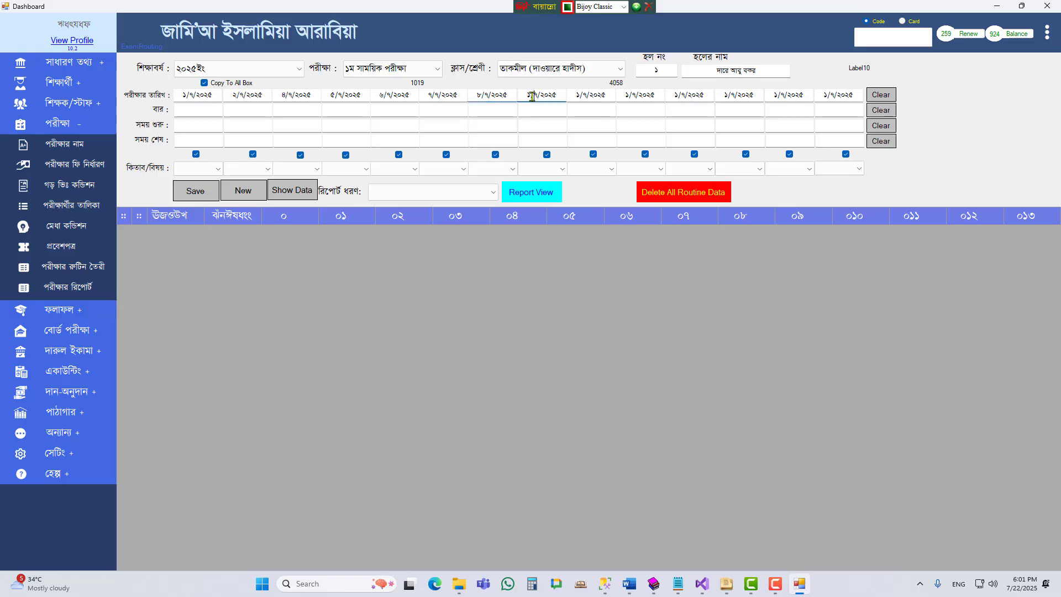
{"action": "left_click_drag", "start_coordinate": [528, 96], "coordinate": [563, 96]}
{"action": "key", "text": "BackSpace"}
{"action": "left_click_drag", "start_coordinate": [573, 97], "coordinate": [612, 97]}
{"action": "key", "text": "BackSpace"}
{"action": "left_click_drag", "start_coordinate": [633, 96], "coordinate": [679, 96]}
{"action": "key", "text": "BackSpace"}
{"action": "key", "text": "BackSpace"}
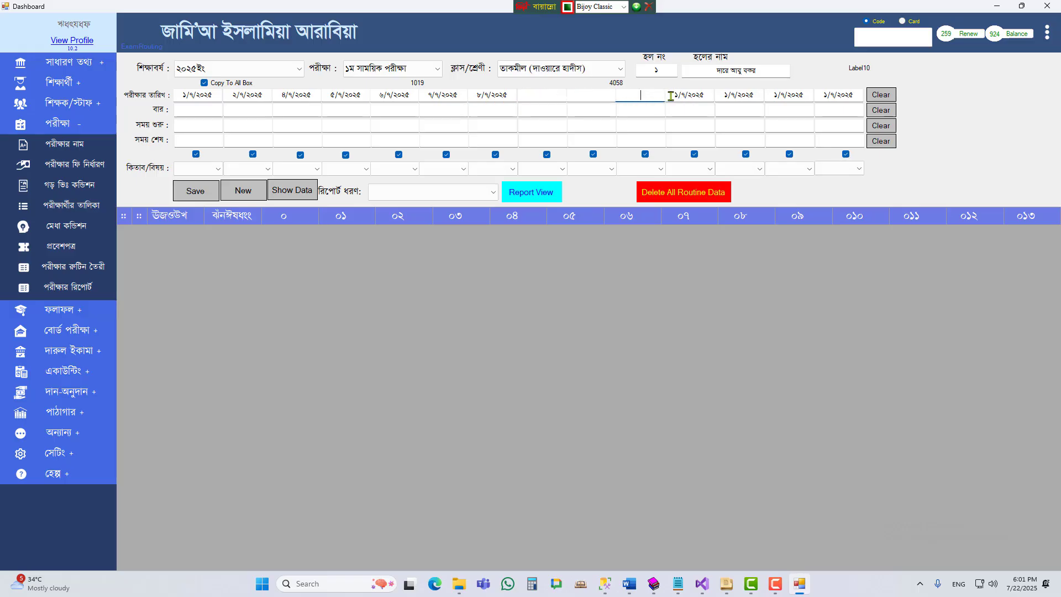
{"action": "key", "text": "Tab"}
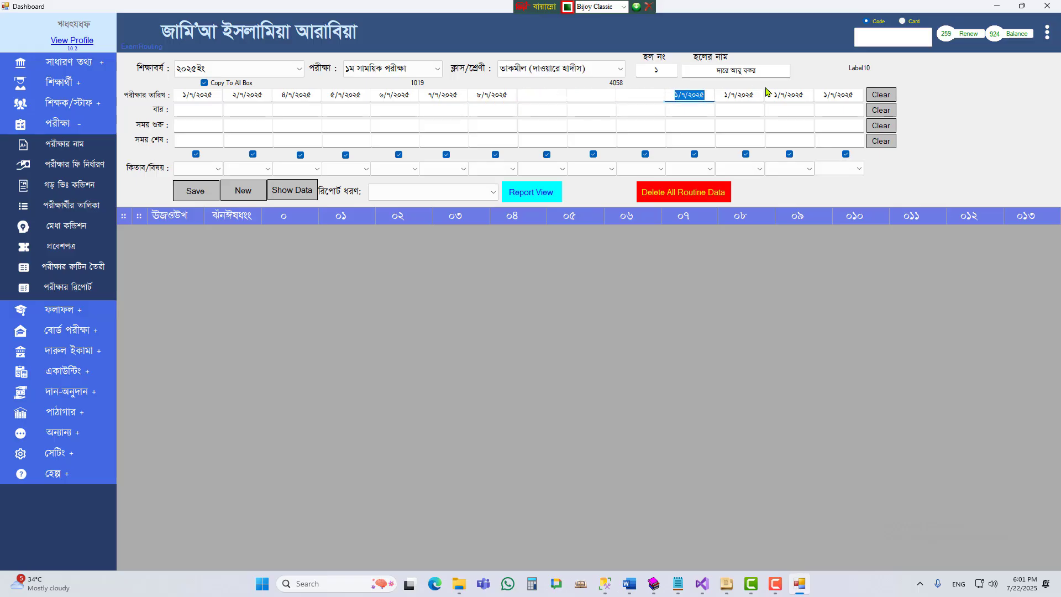
{"action": "key", "text": "BackSpace"}
{"action": "key", "text": "Tab"}
{"action": "key", "text": "BackSpace"}
{"action": "key", "text": "Tab"}
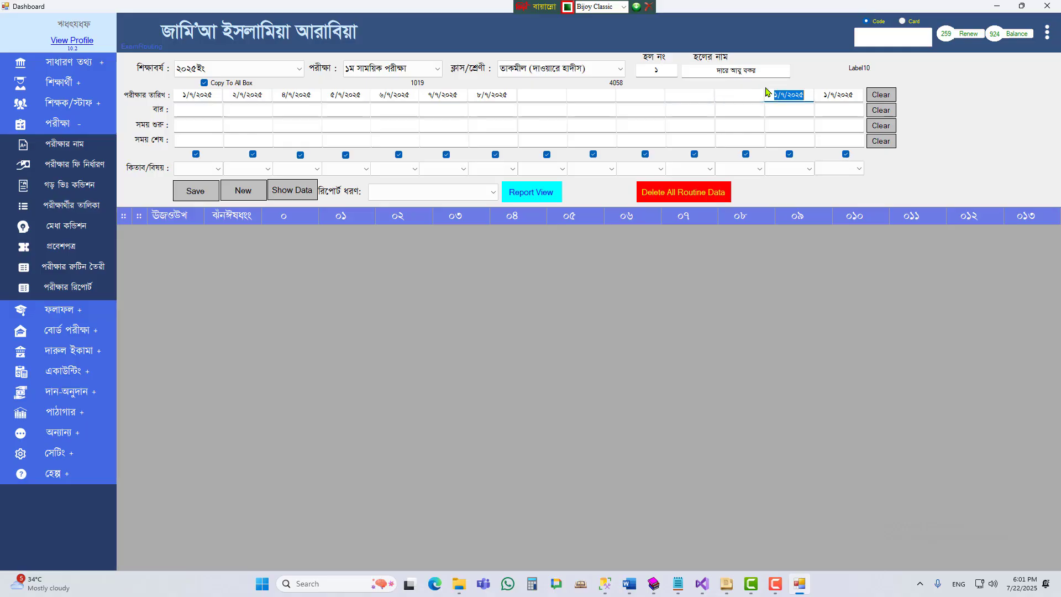
{"action": "key", "text": "BackSpace"}
{"action": "key", "text": "Tab"}
{"action": "key", "text": "BackSpace"}
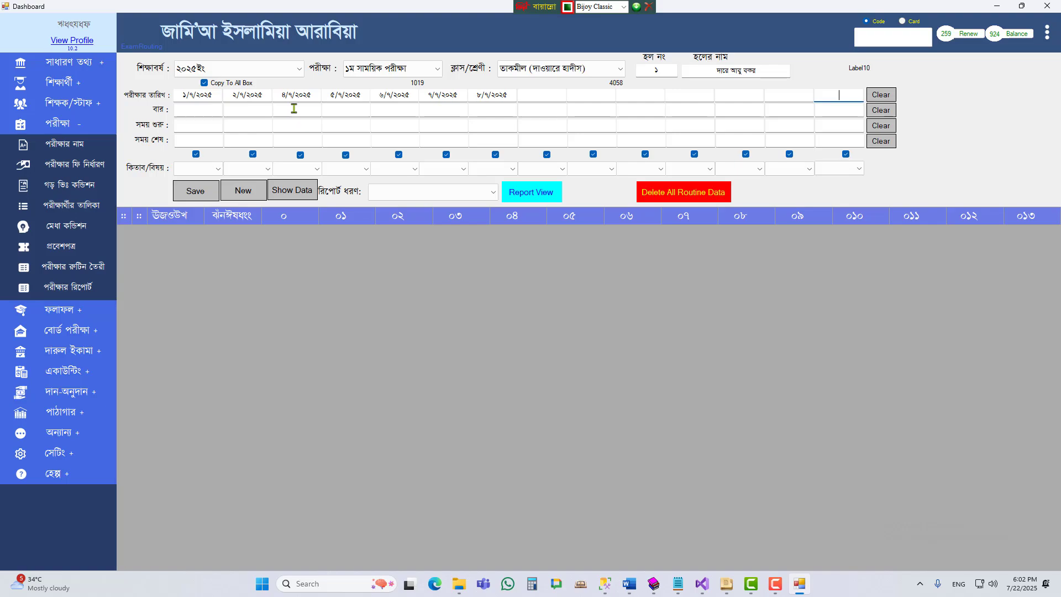
- Fill in the weekdays শুক্রবার, শনিবার, সোমবার and মঙ্গলবার for the first four exam dates
{"action": "left_click", "coordinate": [213, 109]}
{"action": "type", "text": "১"}
{"action": "key", "text": "Return"}
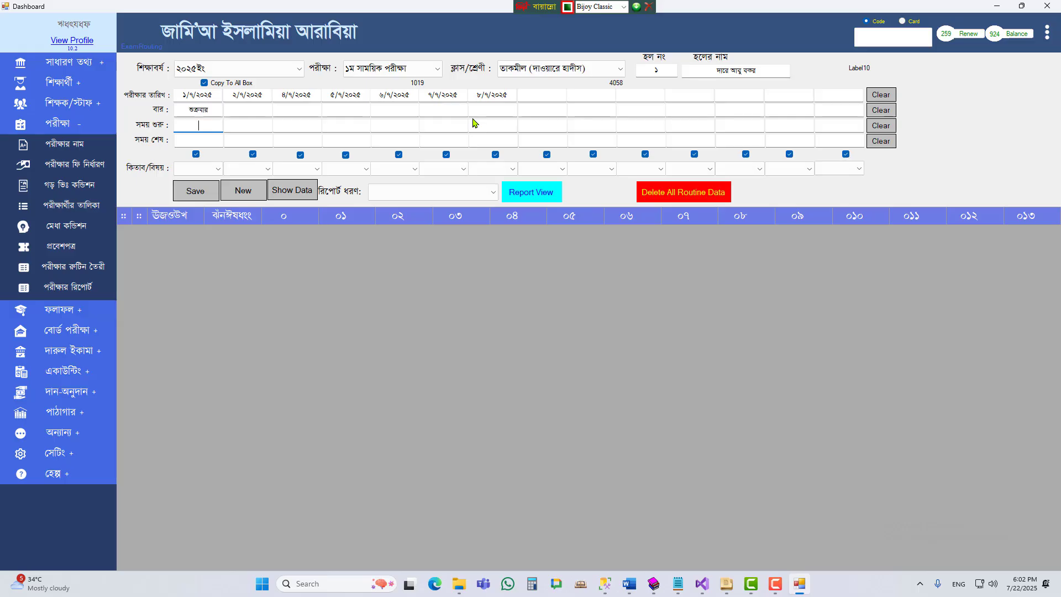
{"action": "left_click", "coordinate": [259, 110]}
{"action": "type", "text": "২"}
{"action": "key", "text": "Return"}
{"action": "left_click", "coordinate": [294, 109]}
{"action": "type", "text": "৪"}
{"action": "key", "text": "Return"}
{"action": "left_click", "coordinate": [343, 108]}
{"action": "type", "text": "৫"}
{"action": "key", "text": "Return"}
- Fill in the weekdays বুধবার, বৃহঃবার and শুক্রবার for the fifth to seventh exam dates
{"action": "left_click", "coordinate": [400, 110]}
{"action": "type", "text": "৬"}
{"action": "key", "text": "Return"}
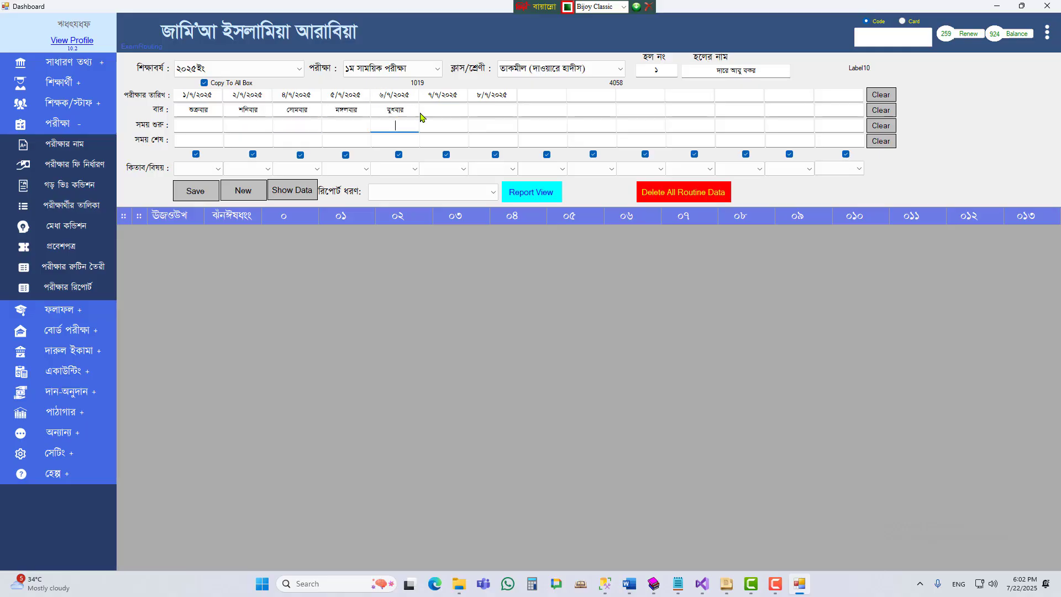
{"action": "left_click", "coordinate": [456, 113]}
{"action": "type", "text": "৭"}
{"action": "key", "text": "Return"}
{"action": "left_click", "coordinate": [490, 110]}
{"action": "type", "text": "৮"}
{"action": "key", "text": "Return"}
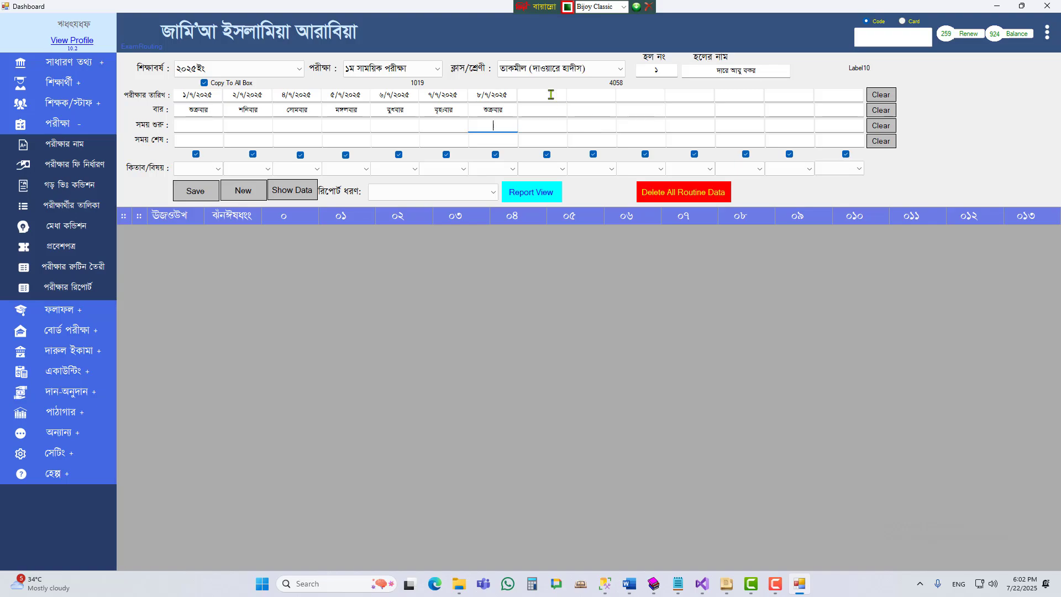
- Add ৯/৭/২০২৫ as the eighth exam date with the weekday শনিবার
{"action": "left_click", "coordinate": [555, 91]}
{"action": "type", "text": "৯/৭/২০২৫"}
{"action": "key", "text": "Tab"}
{"action": "key", "text": "Tab"}
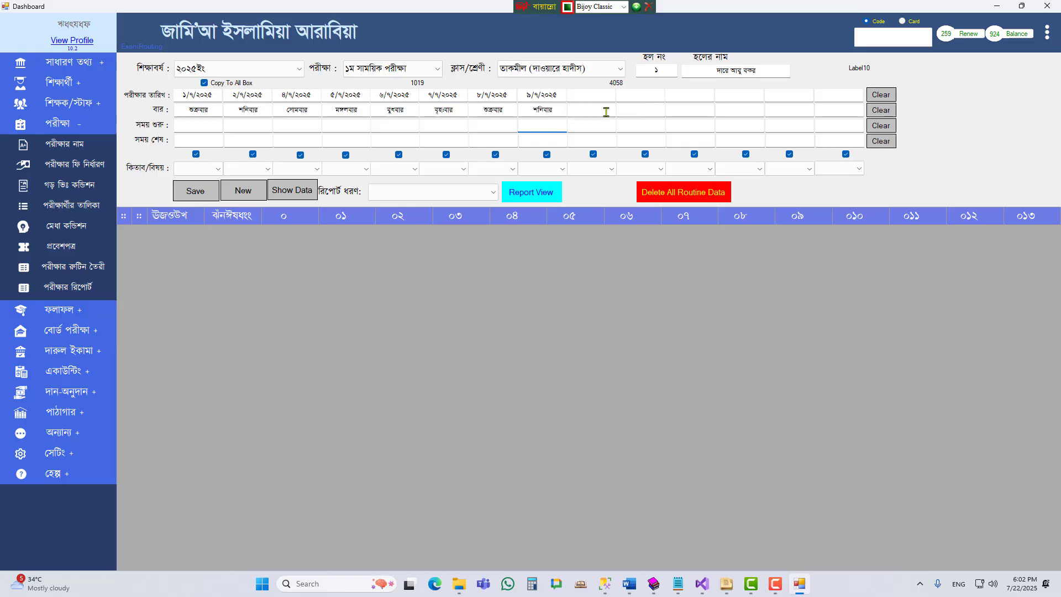
- Enter সকাল ১০টা as the start time of the first exam date and copy the text
{"action": "left_click", "coordinate": [200, 123]}
{"action": "left_click_drag", "start_coordinate": [208, 125], "coordinate": [186, 128]}
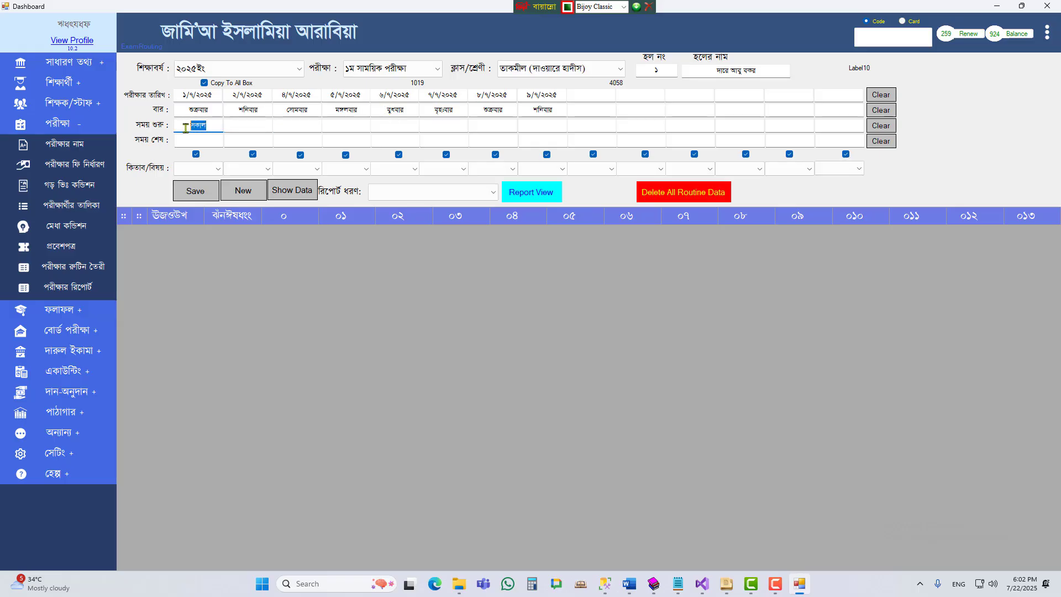
{"action": "key", "text": "Right"}
{"action": "type", "text": "১০টা"}
{"action": "key", "text": "ctrl+a"}
{"action": "key", "text": "ctrl+c"}
- Paste the start time সকাল ১০টা into the second through eighth exam dates
{"action": "left_click", "coordinate": [263, 126]}
{"action": "key", "text": "ctrl+v"}
{"action": "left_click", "coordinate": [300, 125]}
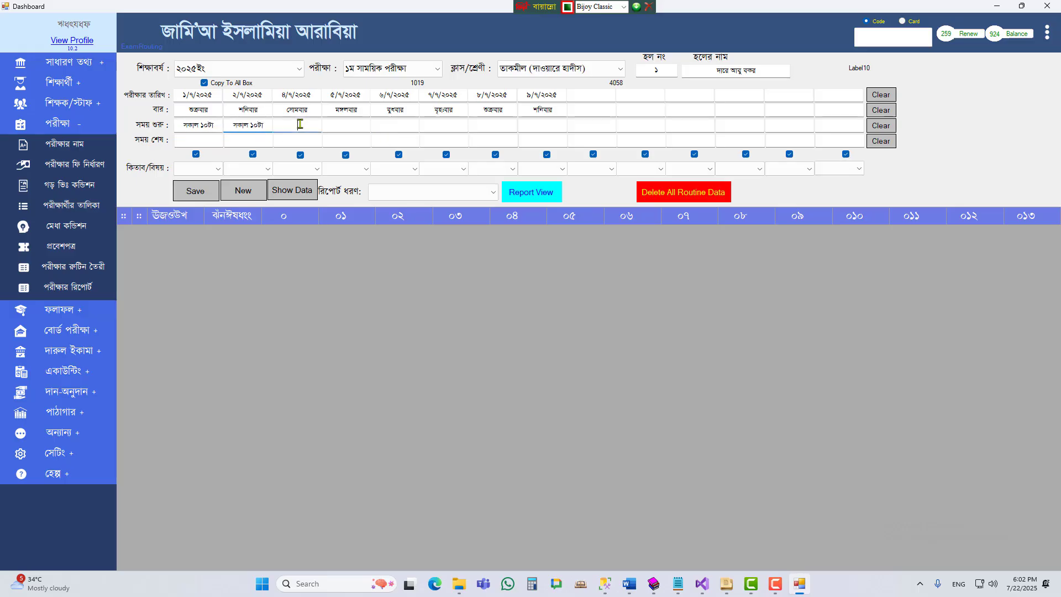
{"action": "key", "text": "ctrl+v"}
{"action": "left_click", "coordinate": [335, 126]}
{"action": "key", "text": "ctrl+v"}
{"action": "left_click", "coordinate": [399, 124]}
{"action": "key", "text": "ctrl+v"}
{"action": "left_click", "coordinate": [442, 125]}
{"action": "key", "text": "ctrl+v"}
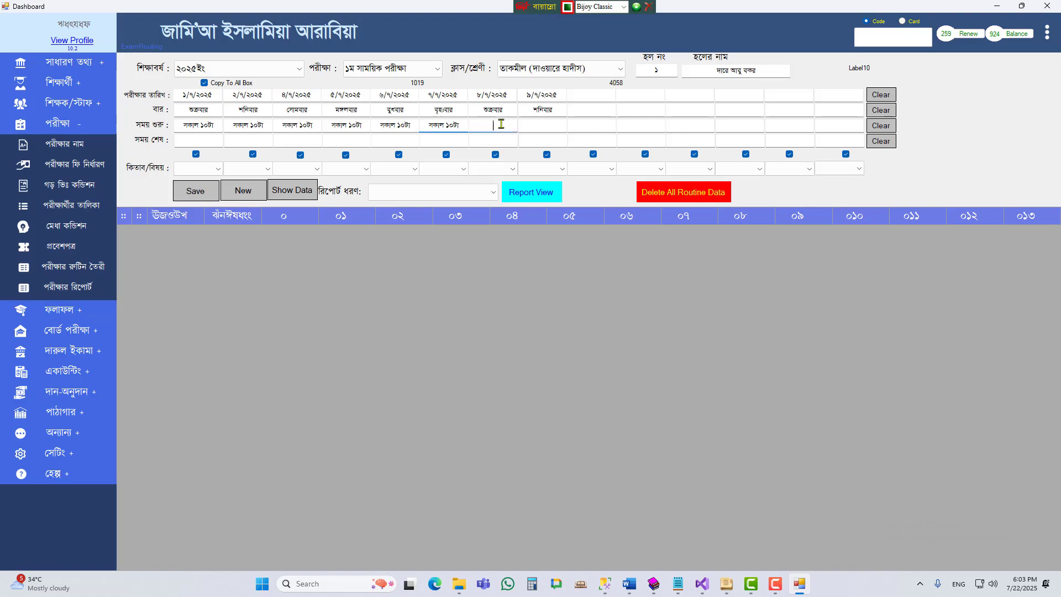
{"action": "left_click", "coordinate": [493, 125]}
{"action": "key", "text": "ctrl+v"}
{"action": "left_click", "coordinate": [552, 125]}
{"action": "key", "text": "ctrl+v"}
- Enter দুপুর ১টা as the end time of the first exam date and copy the text
{"action": "left_click", "coordinate": [199, 140]}
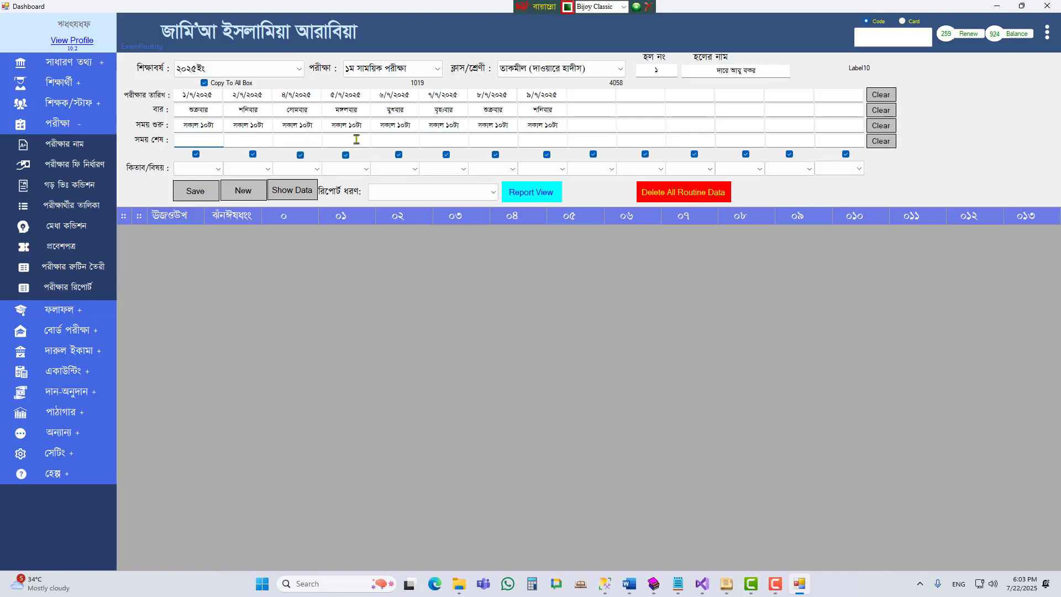
{"action": "type", "text": "দুপুর ১টা"}
{"action": "left_click_drag", "start_coordinate": [182, 140], "coordinate": [273, 146]}
{"action": "key", "text": "ctrl+c"}
- Paste the end time দুপুর ১টা into the second through eighth exam dates
{"action": "left_click", "coordinate": [270, 142]}
{"action": "key", "text": "ctrl+v"}
{"action": "left_click", "coordinate": [297, 142]}
{"action": "key", "text": "ctrl+v"}
{"action": "left_click", "coordinate": [360, 141]}
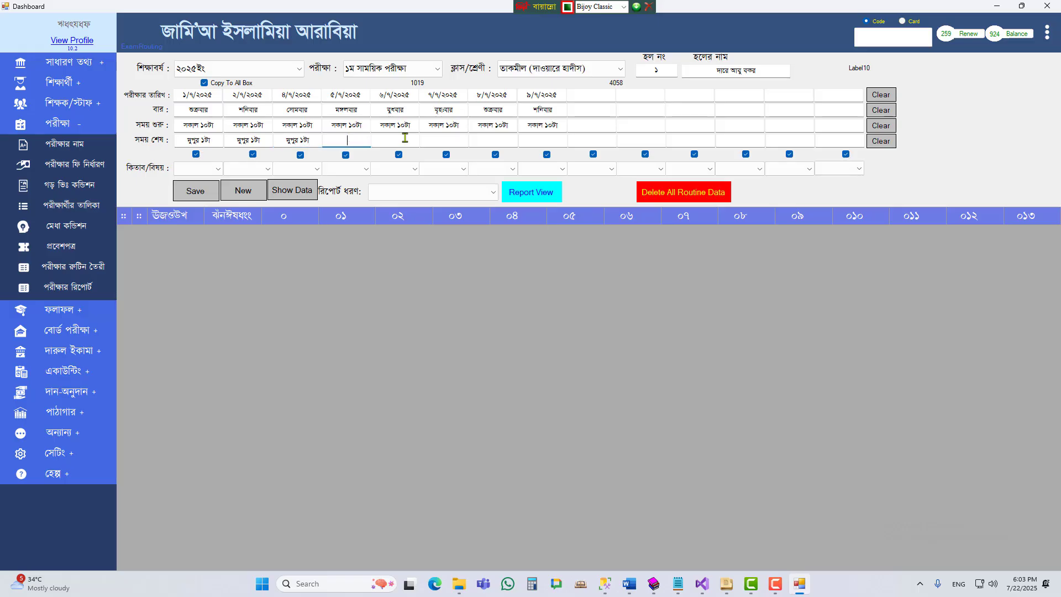
{"action": "key", "text": "ctrl+v"}
{"action": "left_click", "coordinate": [398, 138]}
{"action": "key", "text": "ctrl+v"}
{"action": "left_click", "coordinate": [442, 139]}
{"action": "key", "text": "ctrl+v"}
{"action": "left_click", "coordinate": [493, 141]}
{"action": "key", "text": "ctrl+v"}
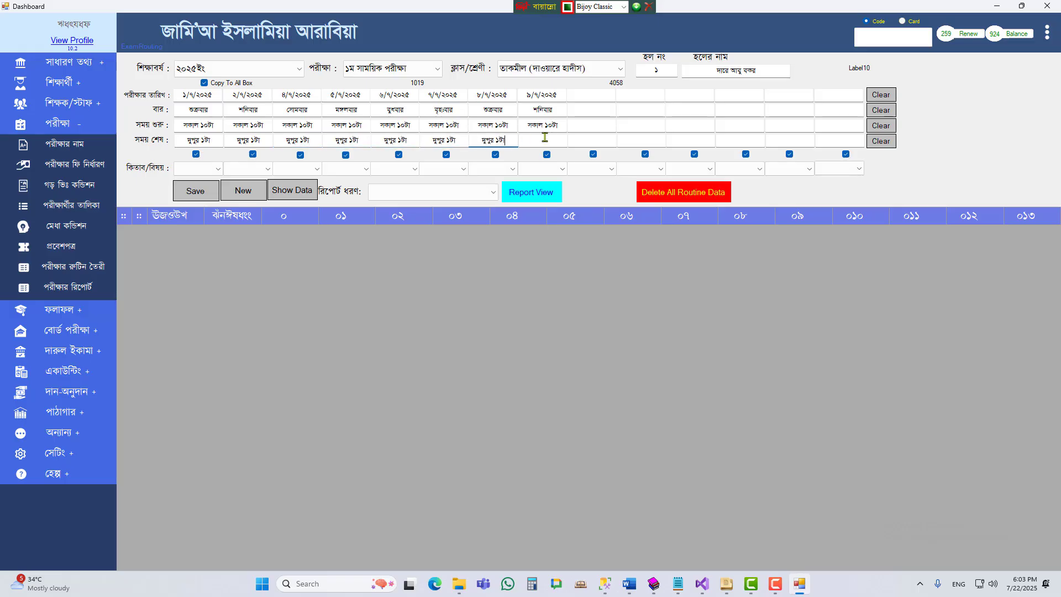
{"action": "left_click", "coordinate": [544, 138]}
{"action": "key", "text": "ctrl+v"}
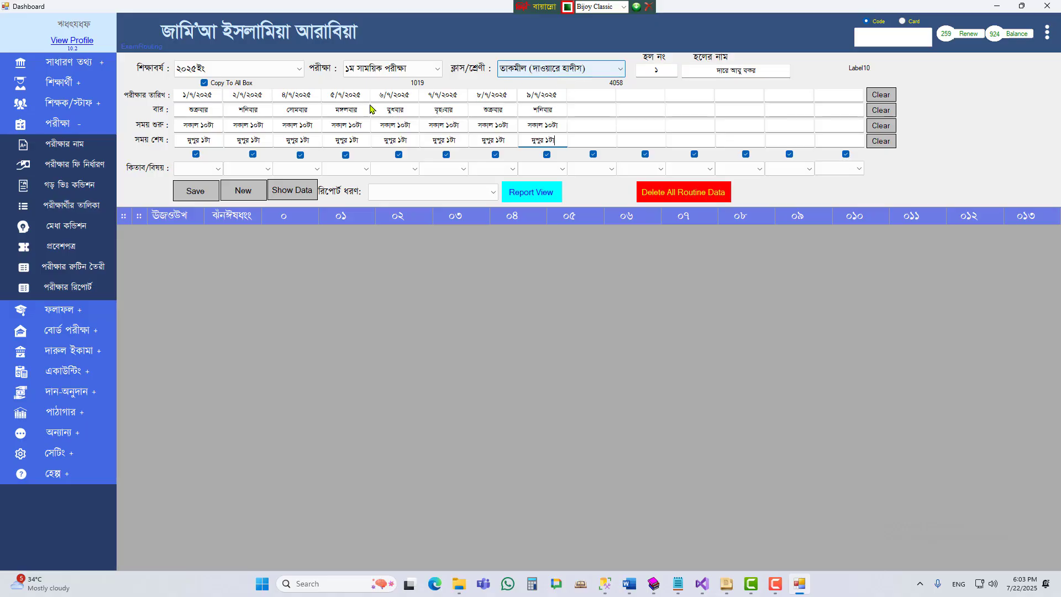
- Assign the subjects বুখারী, মুসলিম, নাসাঈ and ইবনে মাজা to the first four exam dates
{"action": "left_click", "coordinate": [214, 169]}
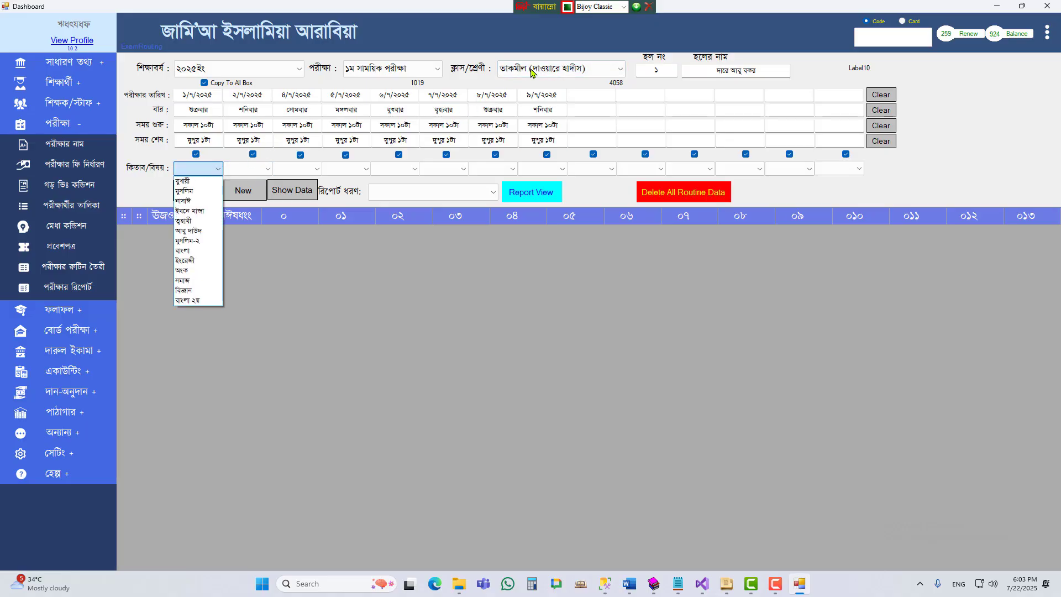
{"action": "left_click", "coordinate": [184, 181]}
{"action": "left_click", "coordinate": [247, 169]}
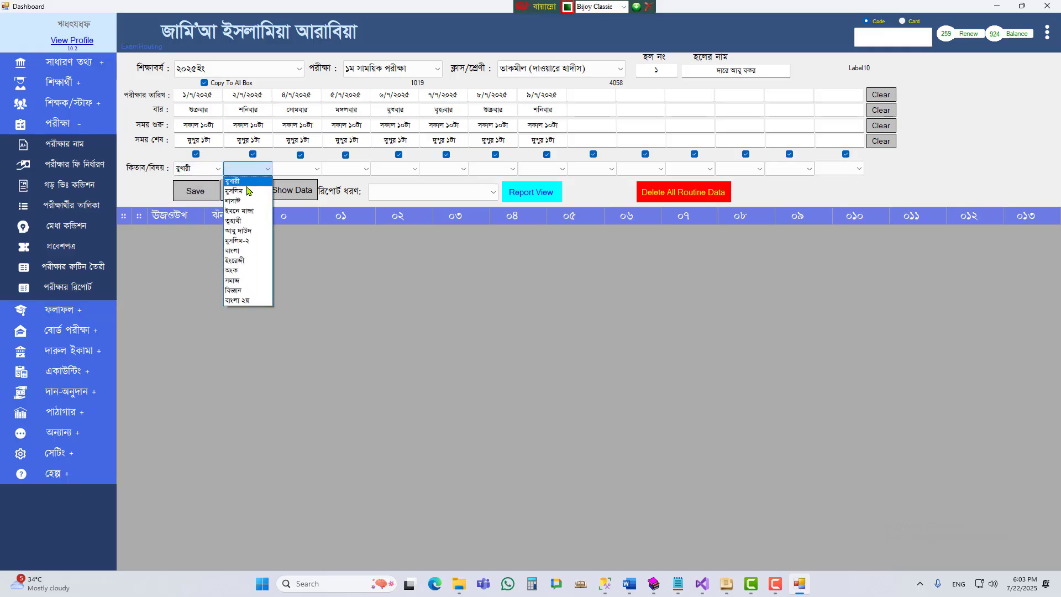
{"action": "left_click", "coordinate": [247, 191]}
{"action": "left_click", "coordinate": [298, 169]}
{"action": "left_click", "coordinate": [289, 201]}
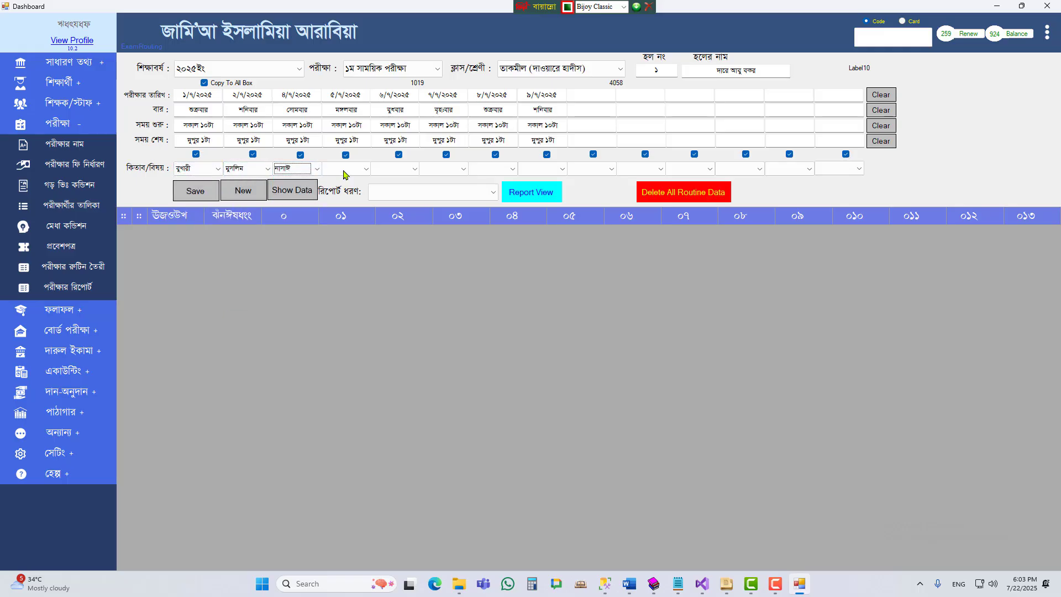
{"action": "left_click", "coordinate": [344, 169]}
{"action": "left_click", "coordinate": [340, 210]}
- Assign the subjects ত্বহাবী, মুসলিম-২, বাংলা and বিজ্ঞান to the fifth through eighth exam dates
{"action": "left_click", "coordinate": [404, 169]}
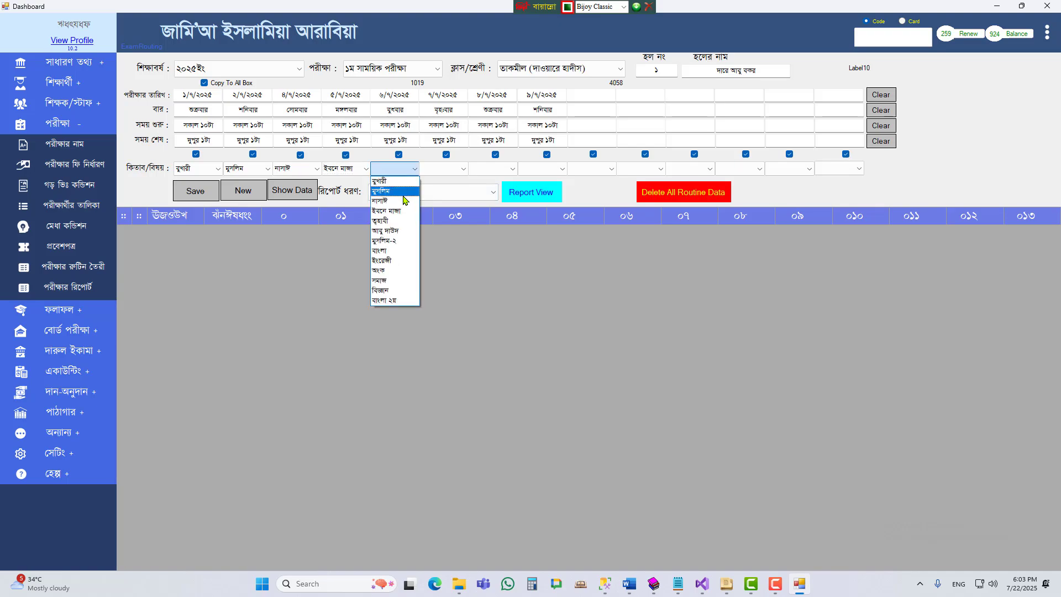
{"action": "left_click", "coordinate": [395, 223]}
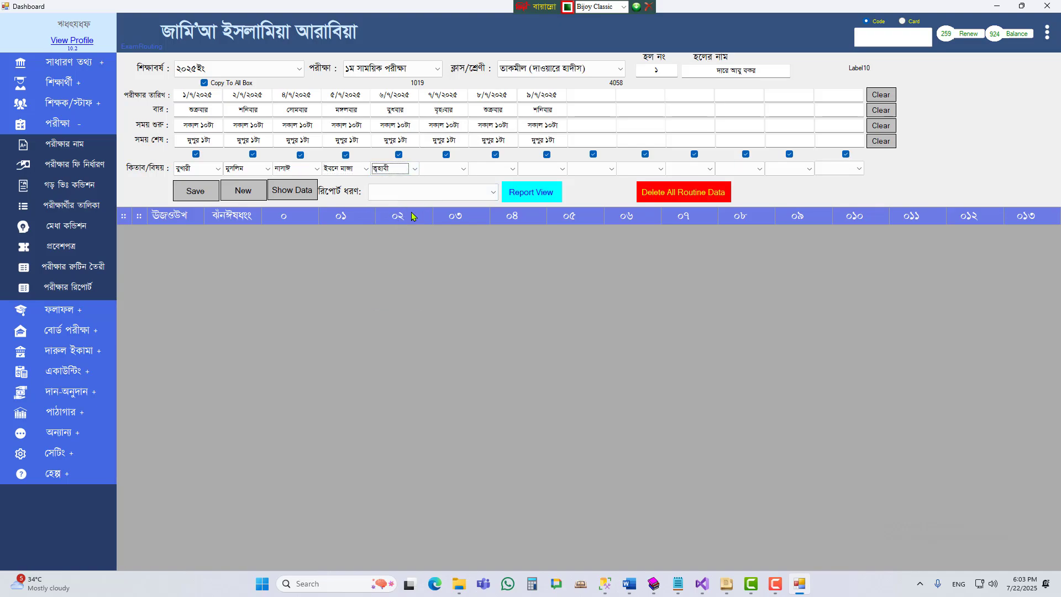
{"action": "left_click", "coordinate": [442, 170]}
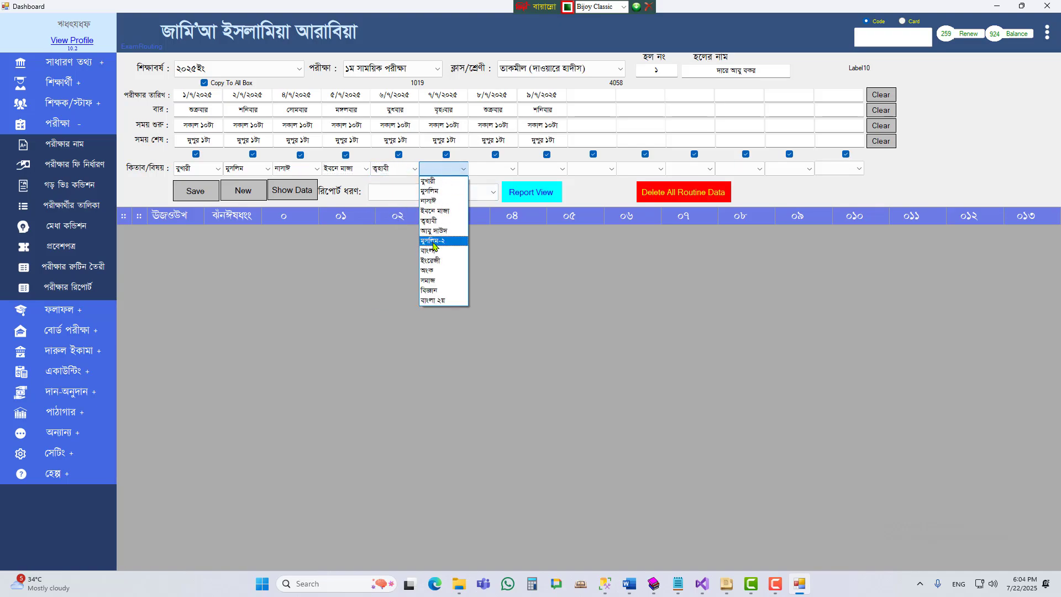
{"action": "left_click", "coordinate": [434, 241]}
{"action": "left_click", "coordinate": [491, 169]}
{"action": "left_click", "coordinate": [487, 253]}
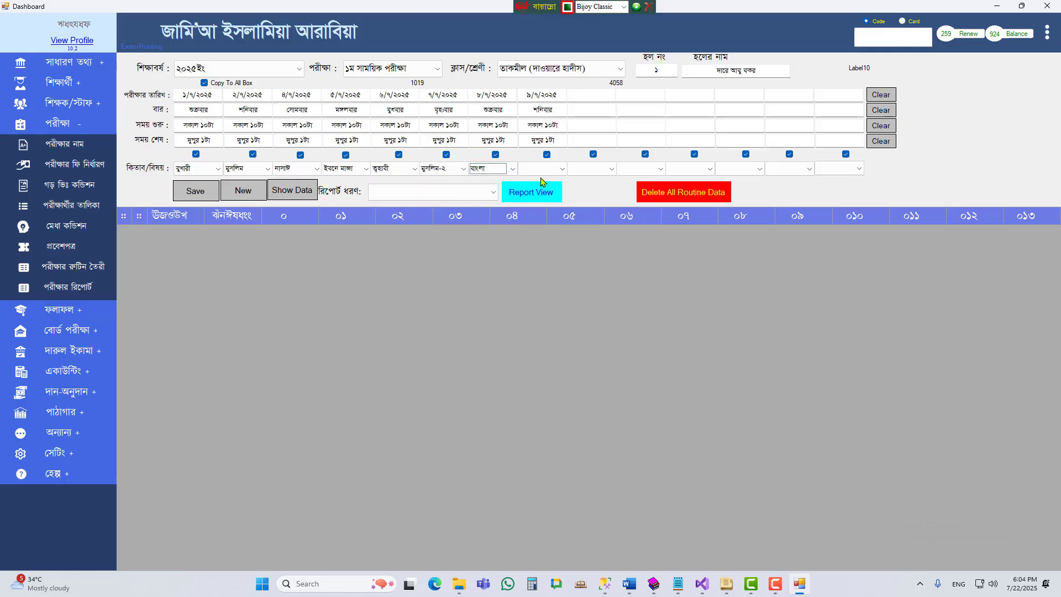
{"action": "left_click", "coordinate": [546, 169]}
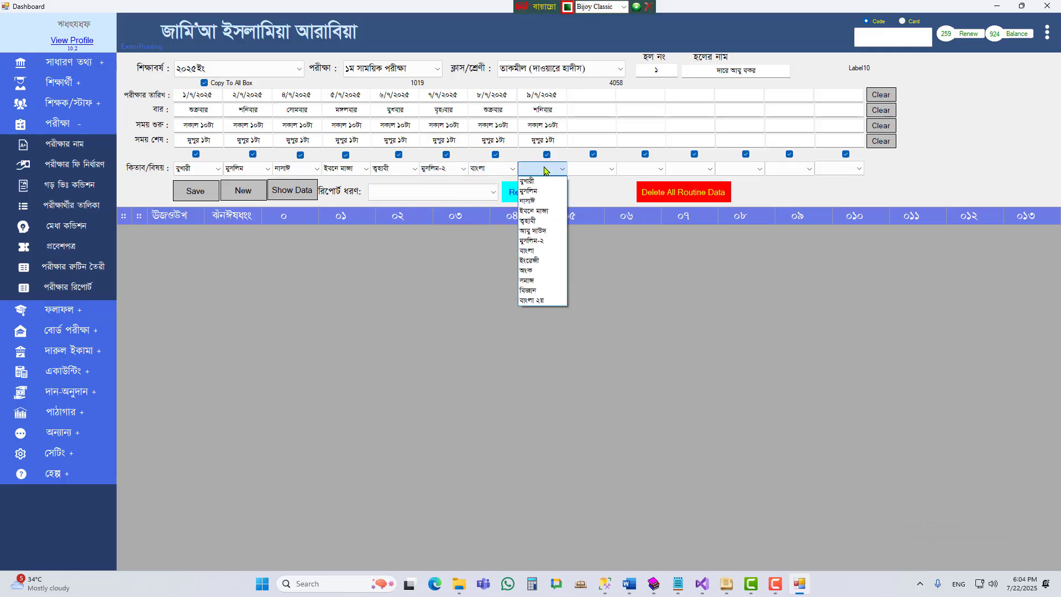
{"action": "left_click", "coordinate": [538, 291]}
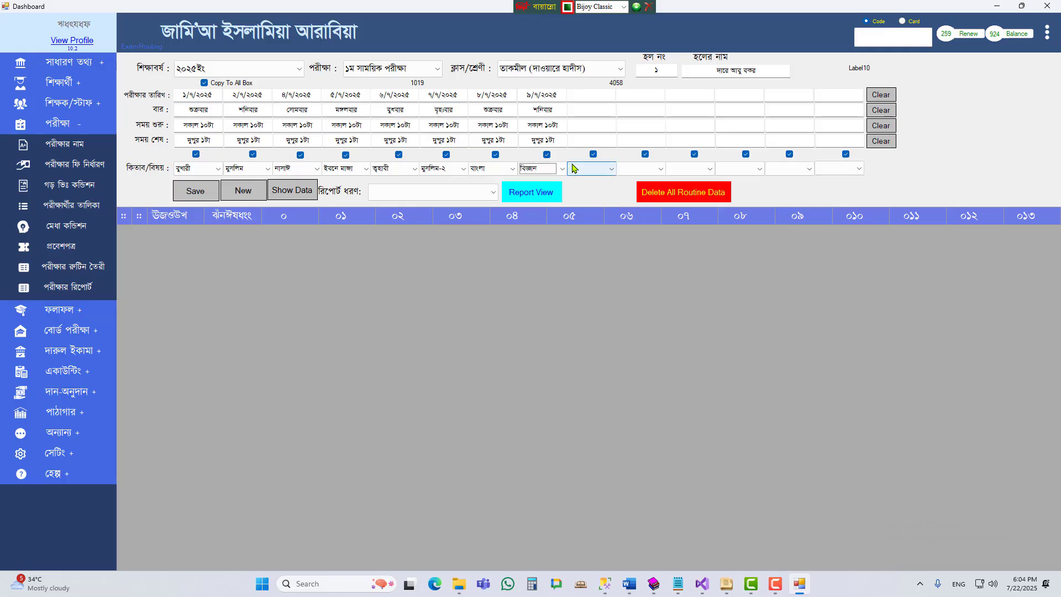
- Disable the six unused date columns after the eighth and save the exam routine
{"action": "left_click", "coordinate": [593, 155]}
{"action": "left_click", "coordinate": [645, 154]}
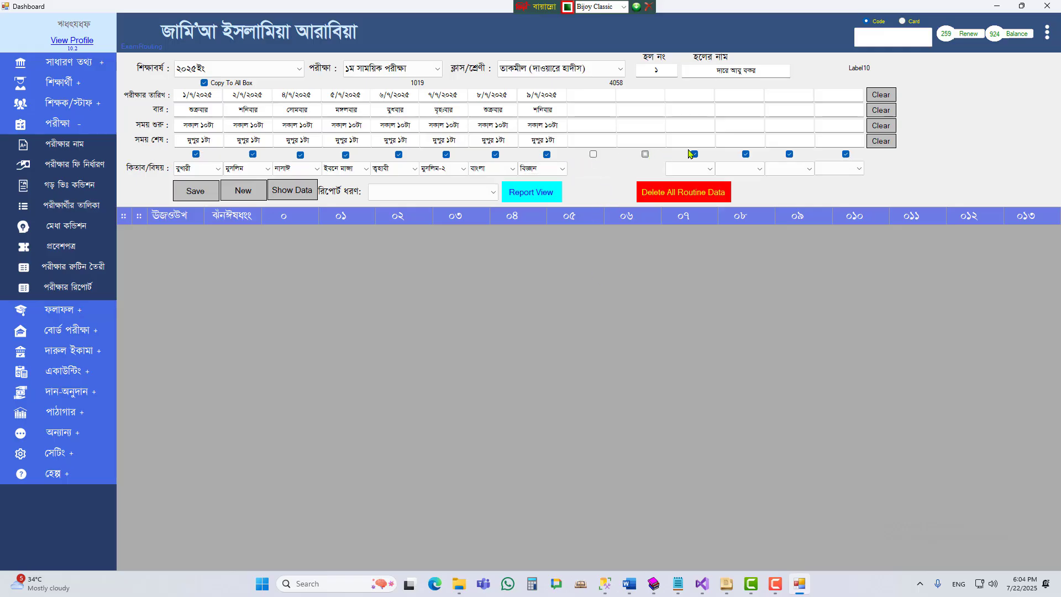
{"action": "left_click", "coordinate": [694, 155]}
{"action": "left_click", "coordinate": [745, 154]}
{"action": "left_click", "coordinate": [789, 154]}
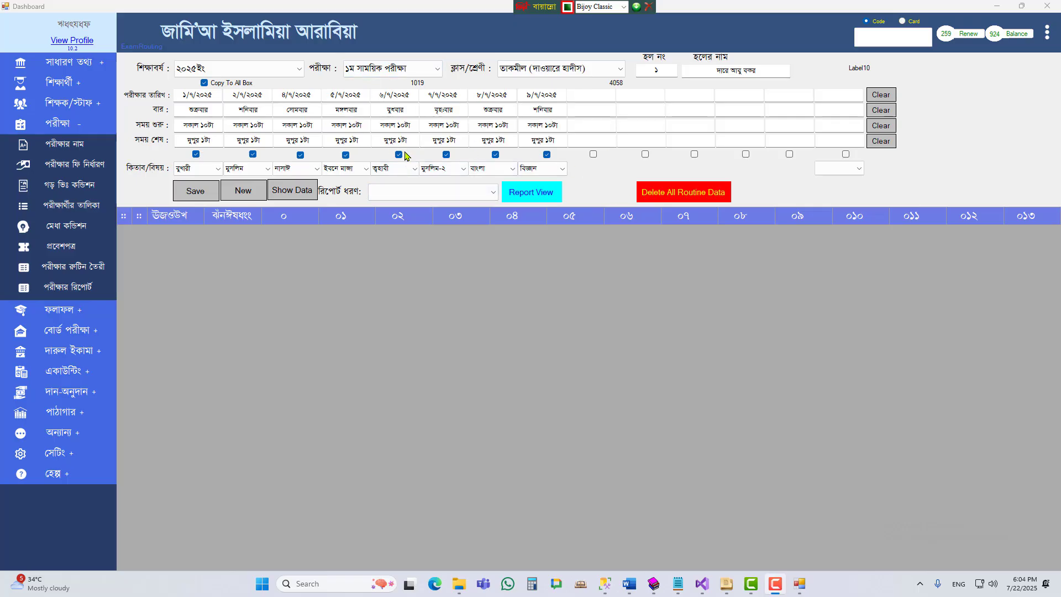
{"action": "left_click", "coordinate": [195, 194]}
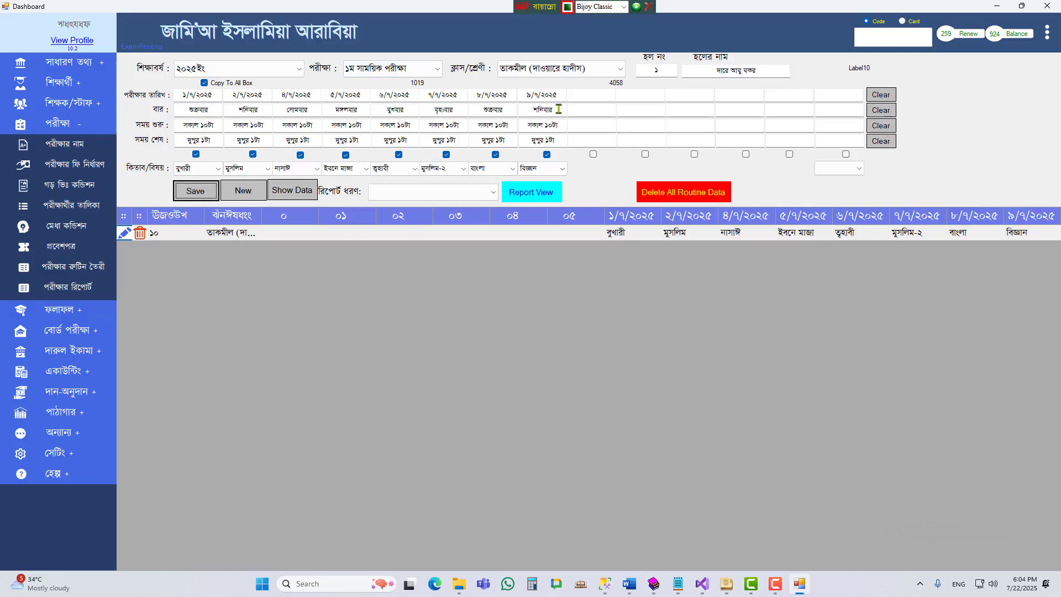
- For the class নুরানী ১ম (বালকা), assign নুরানী ১, গণিত, ইংরেজী, ইতিহাস and সমাজ বিজ্ঞান to the first five exam dates
{"action": "left_click", "coordinate": [566, 71]}
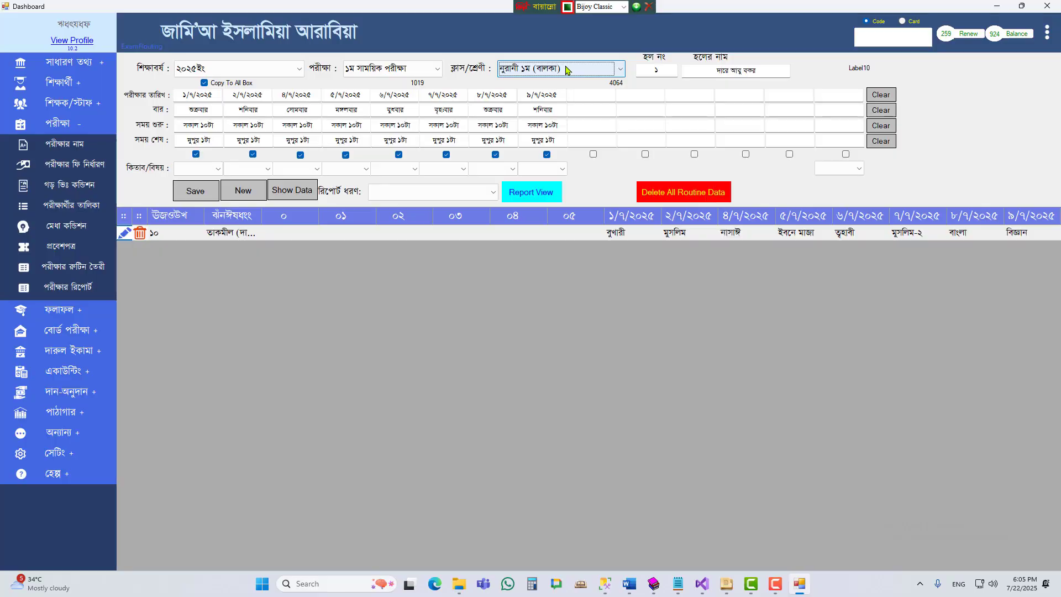
{"action": "left_click", "coordinate": [566, 70]}
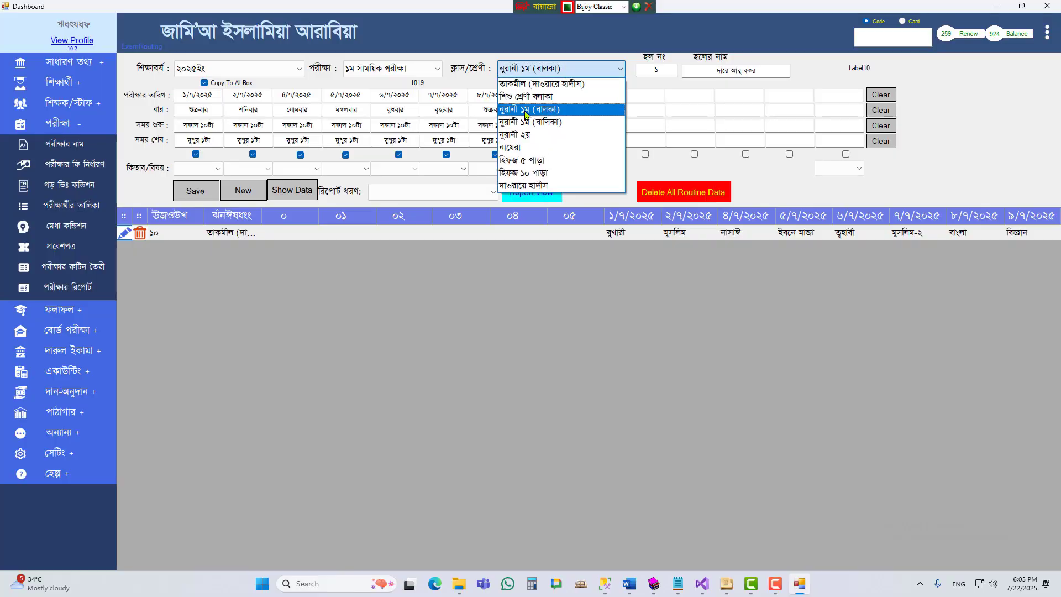
{"action": "left_click", "coordinate": [526, 115]}
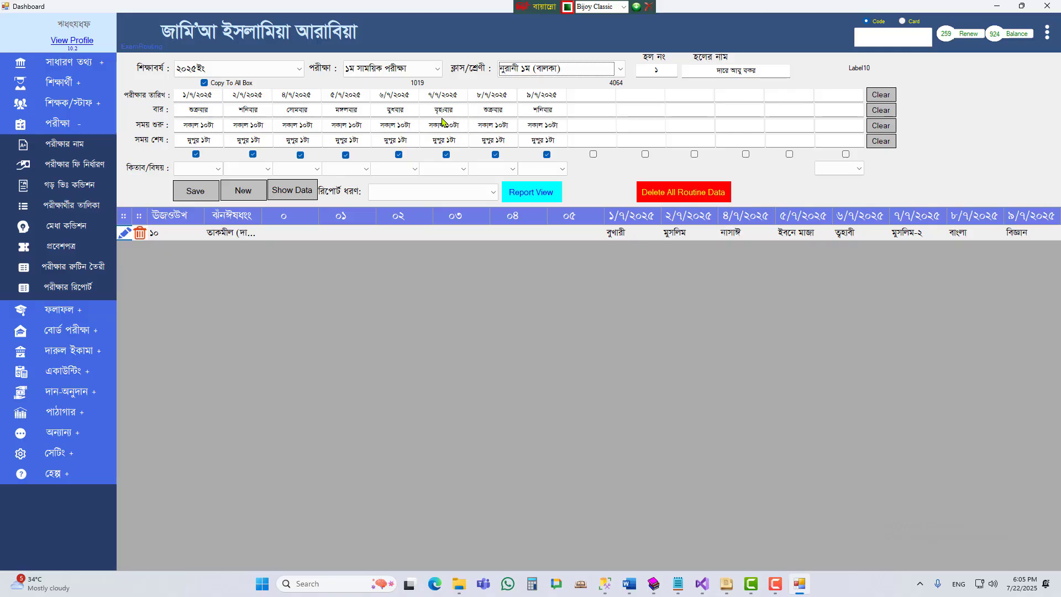
{"action": "left_click", "coordinate": [218, 170]}
{"action": "left_click", "coordinate": [202, 180]}
{"action": "left_click", "coordinate": [266, 170]}
{"action": "left_click", "coordinate": [249, 190]}
{"action": "left_click", "coordinate": [308, 170]}
{"action": "left_click", "coordinate": [300, 200]}
{"action": "left_click", "coordinate": [356, 170]}
{"action": "left_click", "coordinate": [342, 211]}
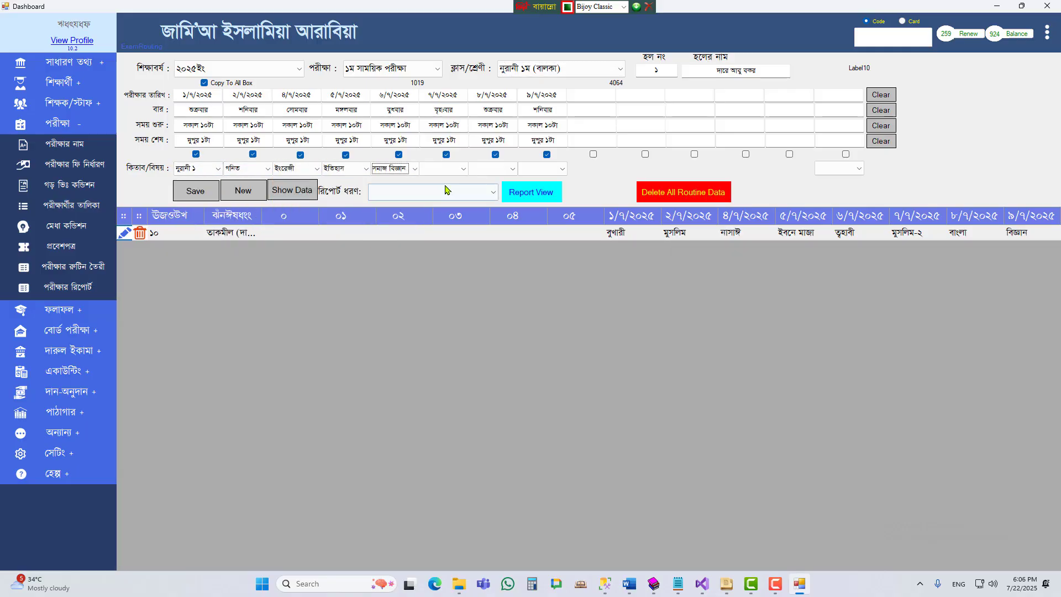
- Assign কায়দা and আরবী শিখি to the seventh and eighth exam dates, and save the routine with the sixth date disabled
{"action": "left_click", "coordinate": [463, 169]}
{"action": "left_click", "coordinate": [512, 169]}
{"action": "left_click", "coordinate": [490, 232]}
{"action": "left_click", "coordinate": [562, 170]}
{"action": "left_click", "coordinate": [539, 241]}
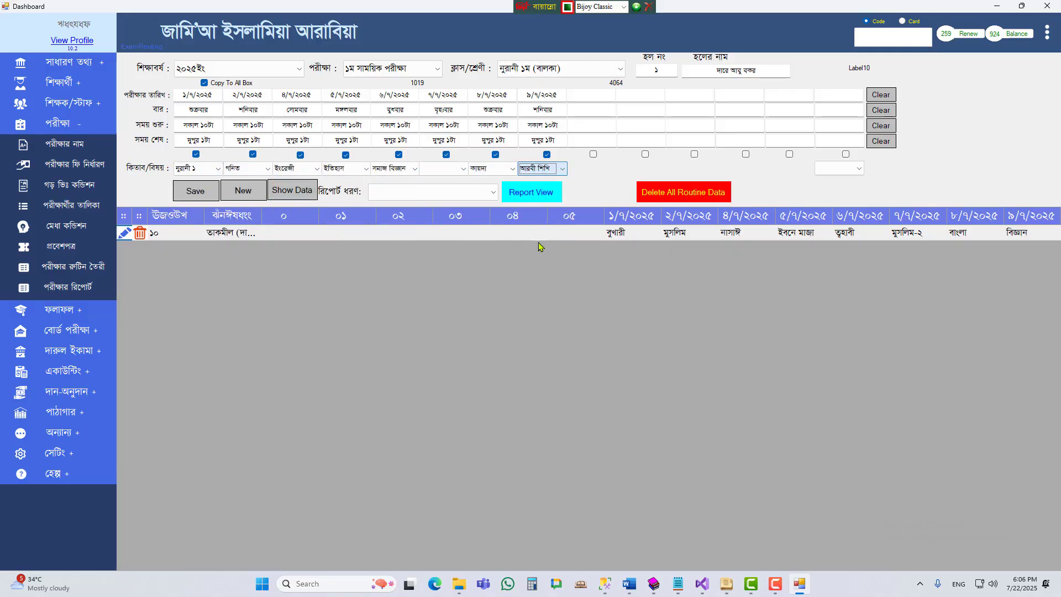
{"action": "left_click", "coordinate": [446, 155]}
{"action": "left_click", "coordinate": [196, 190]}
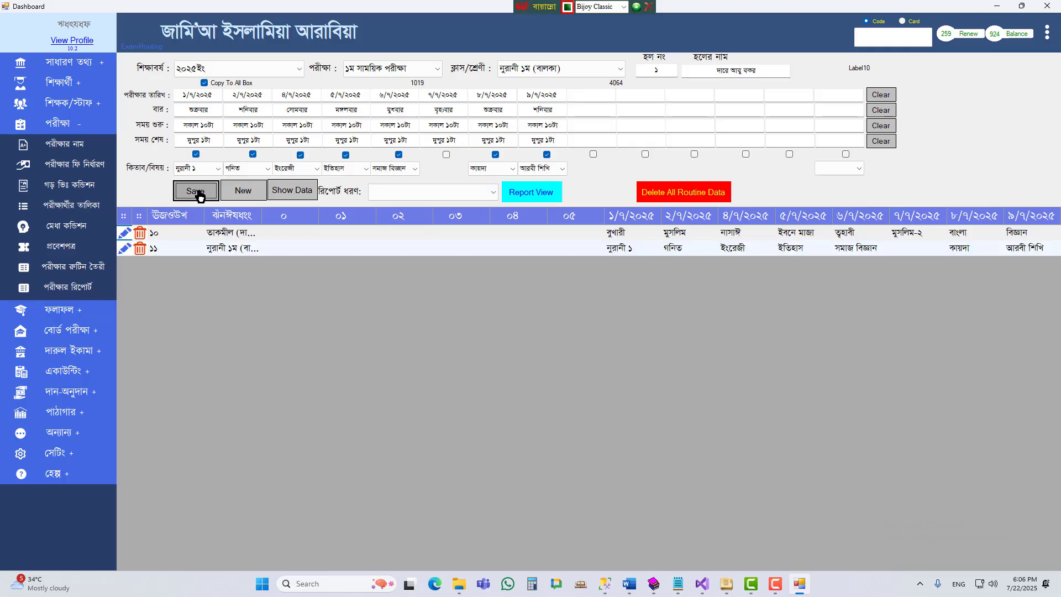
- Choose the class নাযেরা and assign the subject ইংরেজি to its first exam date
{"action": "left_click", "coordinate": [558, 69]}
{"action": "left_click", "coordinate": [559, 73]}
{"action": "left_click", "coordinate": [559, 72]}
{"action": "left_click", "coordinate": [511, 147]}
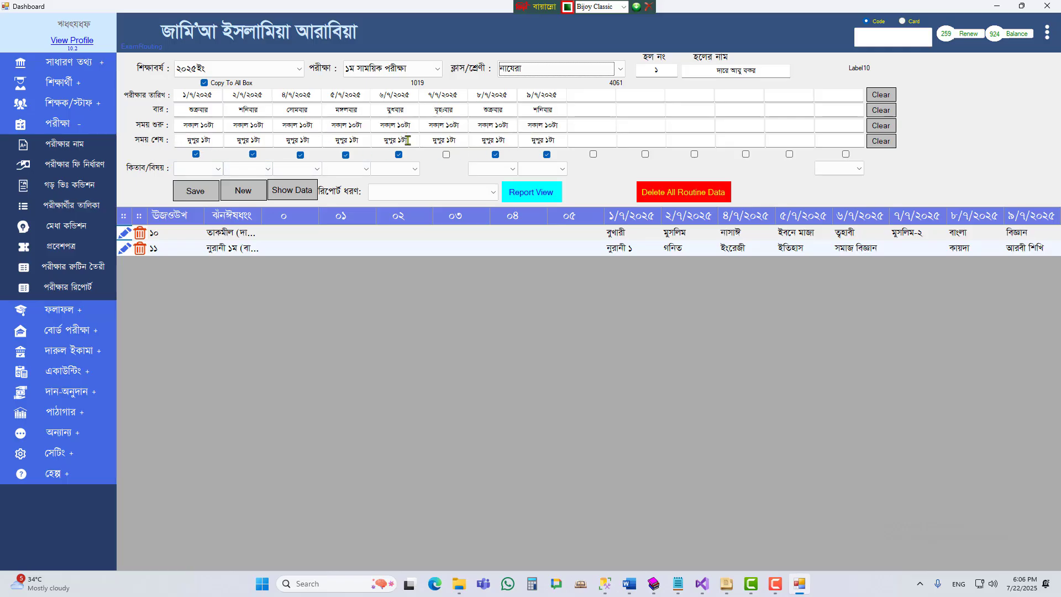
{"action": "left_click", "coordinate": [210, 171]}
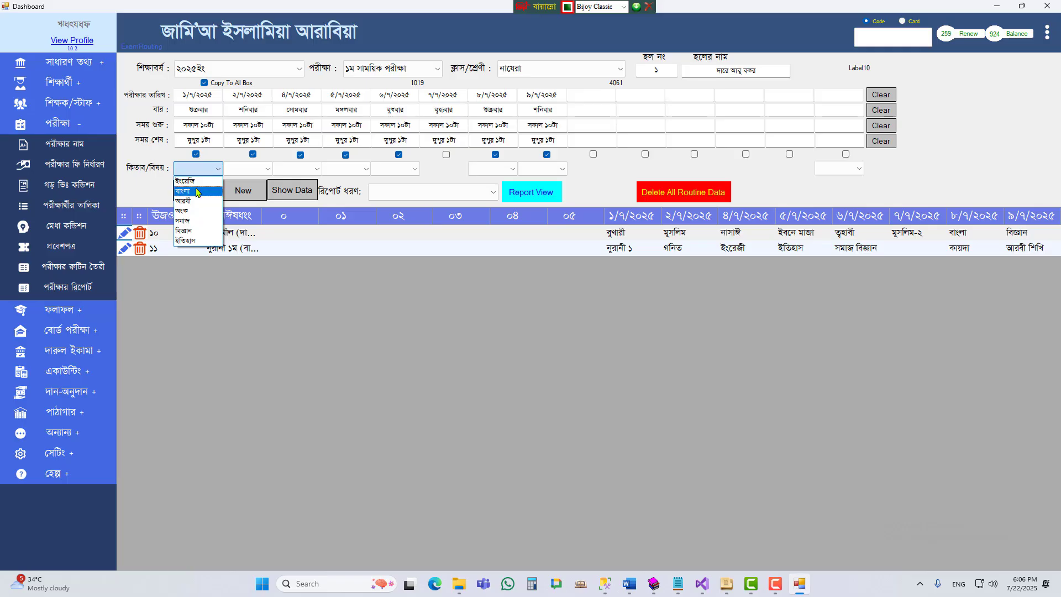
{"action": "left_click", "coordinate": [185, 181]}
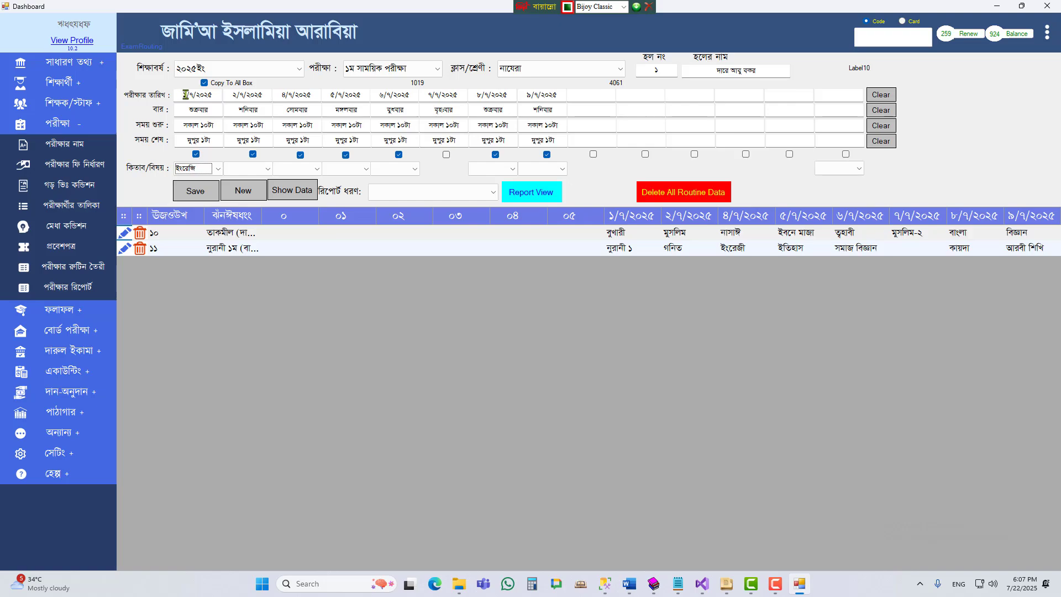
{"action": "left_click_drag", "start_coordinate": [186, 95], "coordinate": [213, 98]}
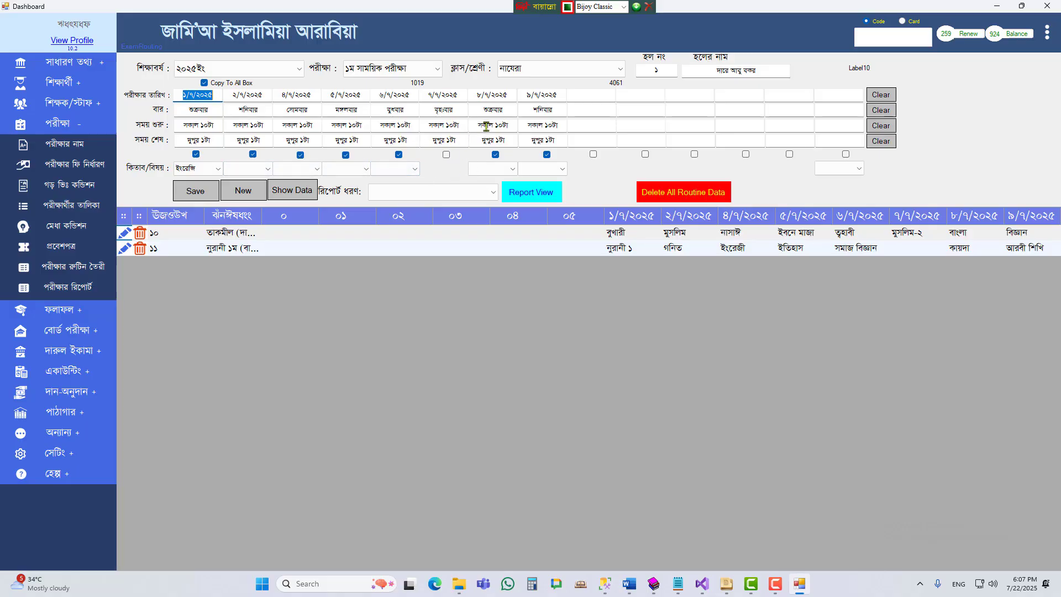
- Assign the subjects বাংলা, আরবী, অংক and সমাজ to the second through fifth exam dates
{"action": "left_click", "coordinate": [248, 169]}
{"action": "left_click", "coordinate": [286, 172]}
{"action": "left_click", "coordinate": [345, 169]}
{"action": "left_click", "coordinate": [395, 169]}
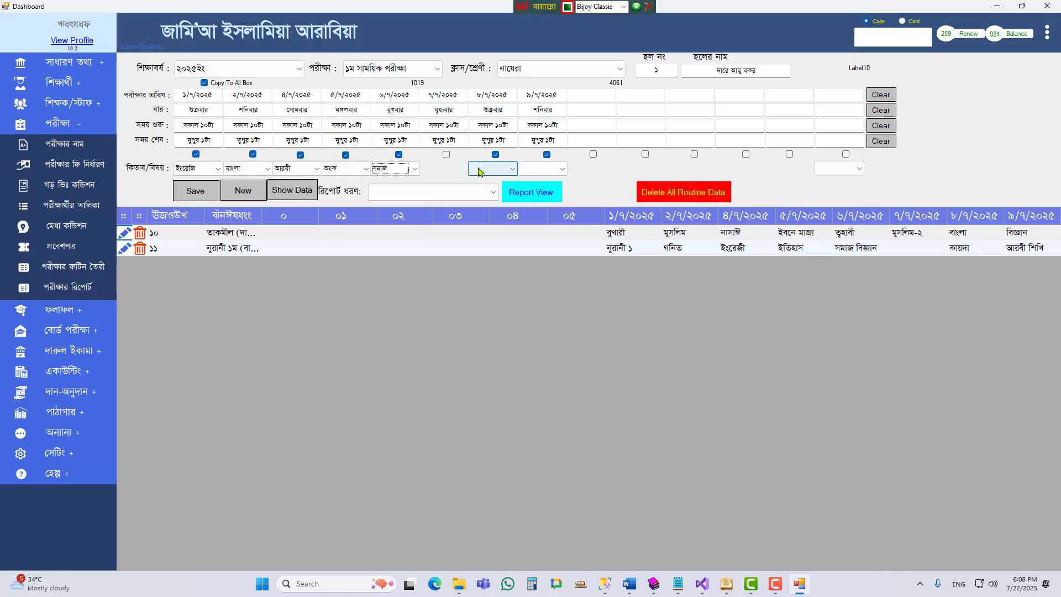
- Assign বিজ্ঞান and ইতিহাস to the last two dates, move সমাজ from the fifth to the sixth date, and save the routine
{"action": "left_click", "coordinate": [480, 171]}
{"action": "left_click", "coordinate": [542, 169]}
{"action": "left_click", "coordinate": [537, 245]}
{"action": "left_click", "coordinate": [446, 155]}
{"action": "left_click", "coordinate": [398, 154]}
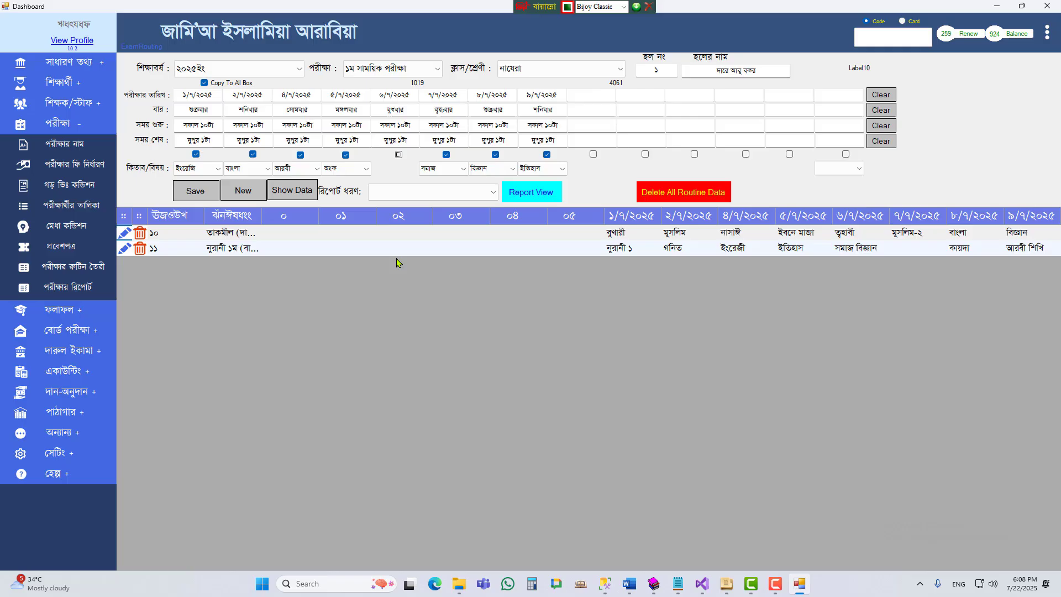
{"action": "left_click", "coordinate": [195, 190]}
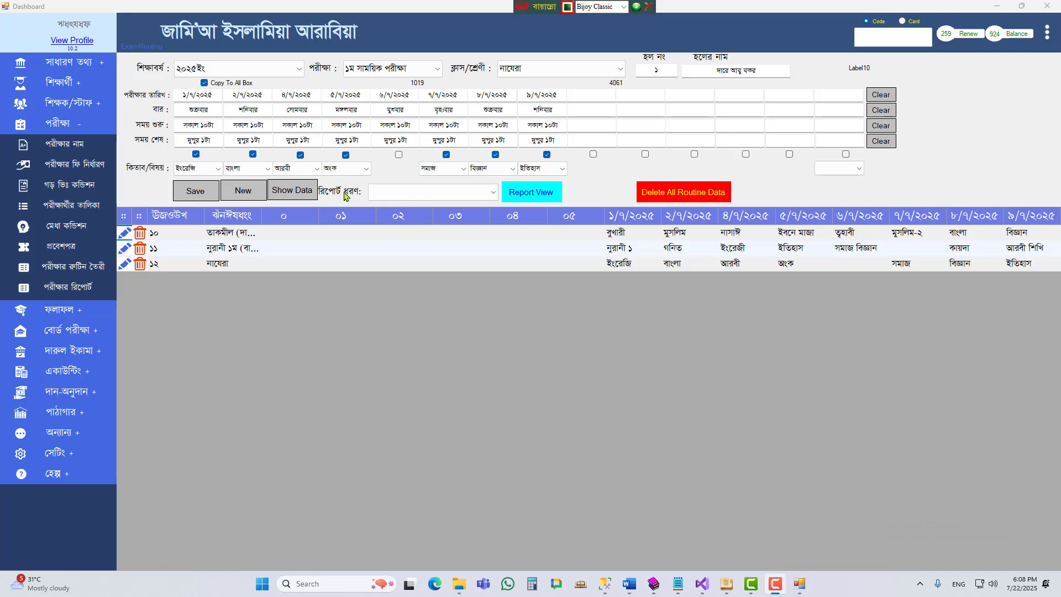
- Generate the separate-page class routine report (১. প্রতি ক্লাস প্রতি পৃষ্ঠায় আলাদা) for নাযেরা and review it
{"action": "left_click", "coordinate": [428, 192]}
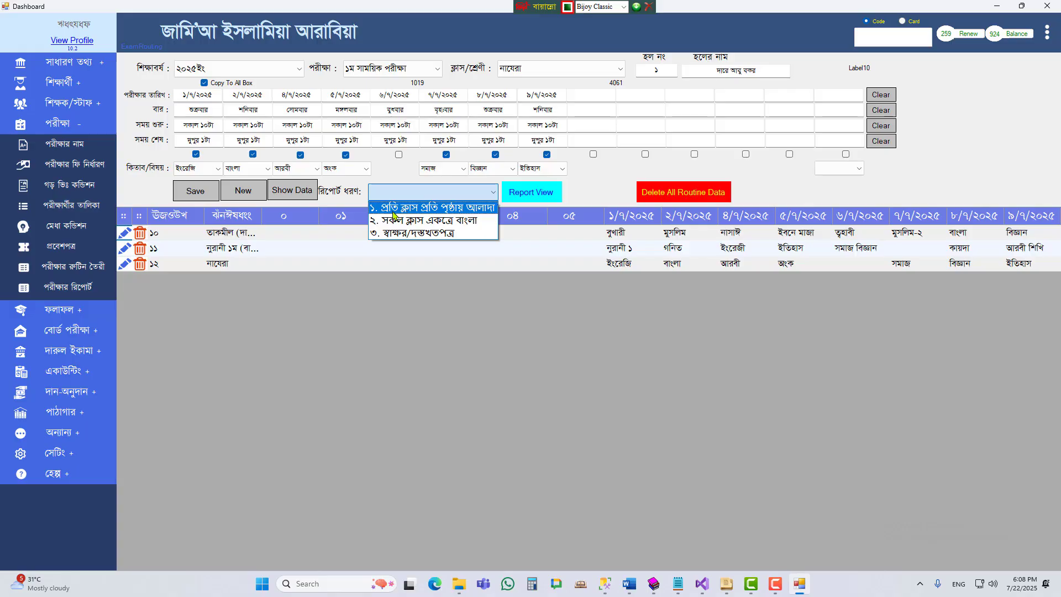
{"action": "left_click", "coordinate": [432, 207]}
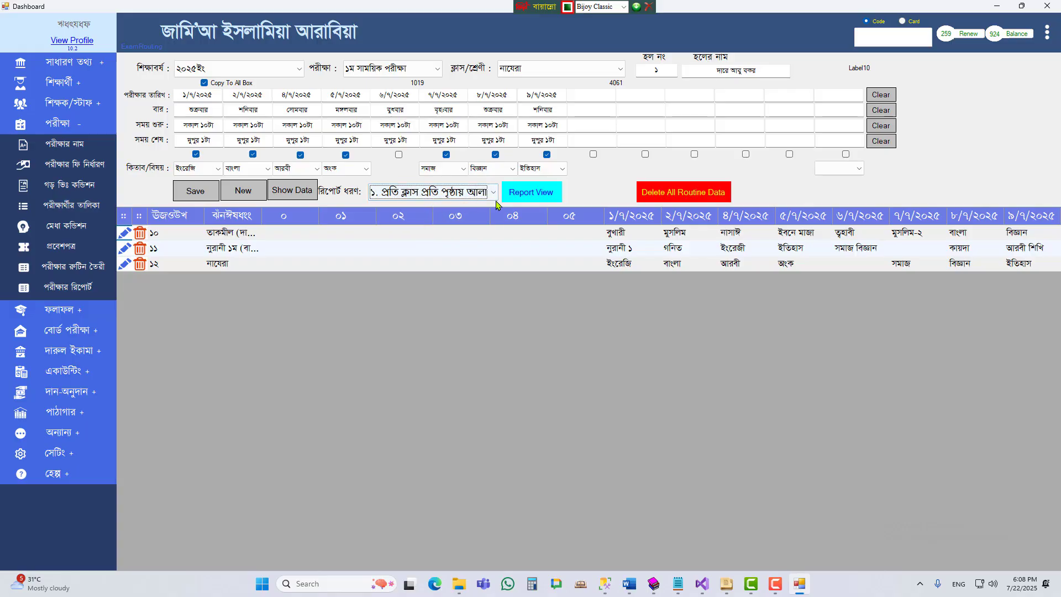
{"action": "left_click", "coordinate": [526, 197]}
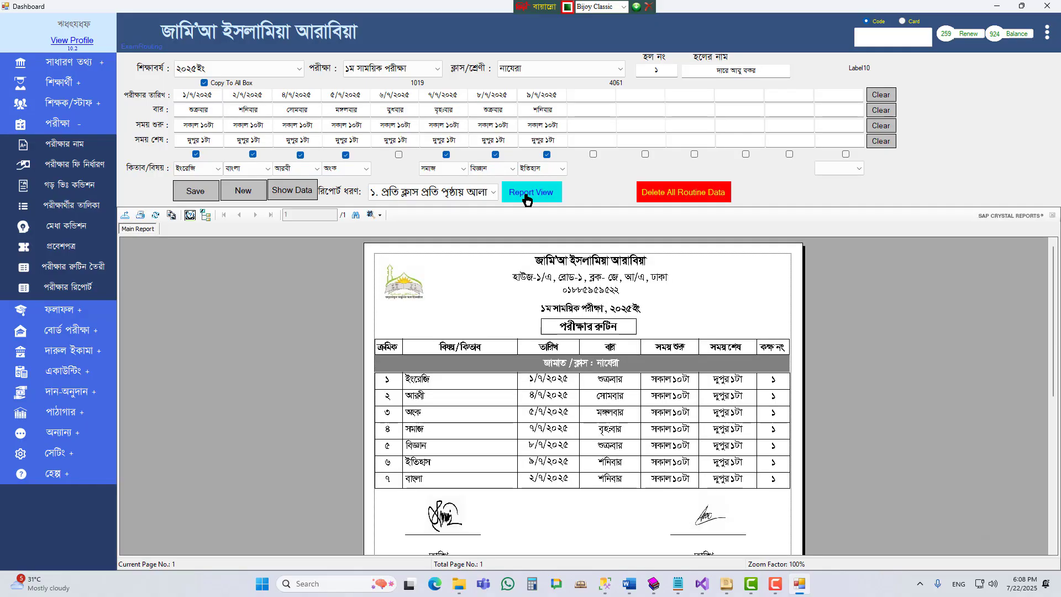
{"action": "scroll", "coordinate": [573, 347], "scroll_direction": "down", "scroll_amount": 5}
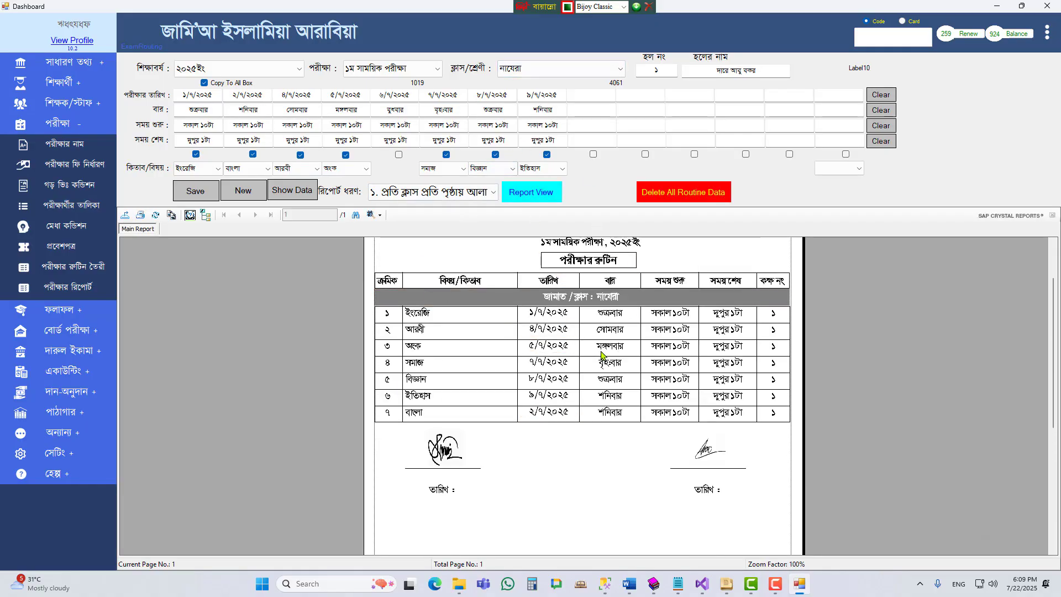
{"action": "scroll", "coordinate": [583, 279], "scroll_direction": "up", "scroll_amount": 2}
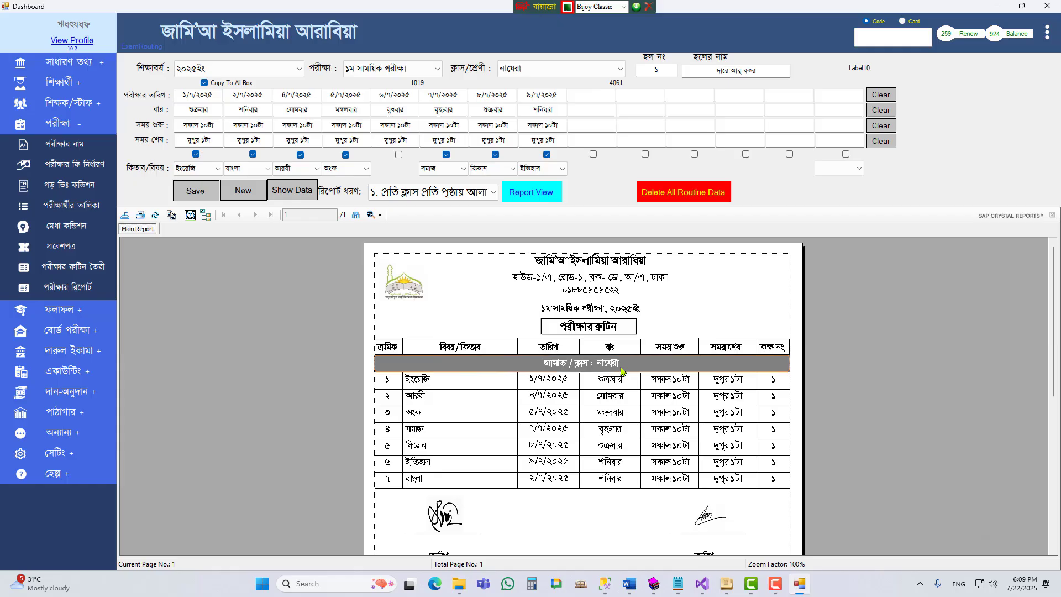
- Generate the same separate-page routine report for the class তাকমীল (দাওয়ারে হাদীস) and review it down to the signatures
{"action": "left_click", "coordinate": [534, 70]}
{"action": "left_click", "coordinate": [534, 83]}
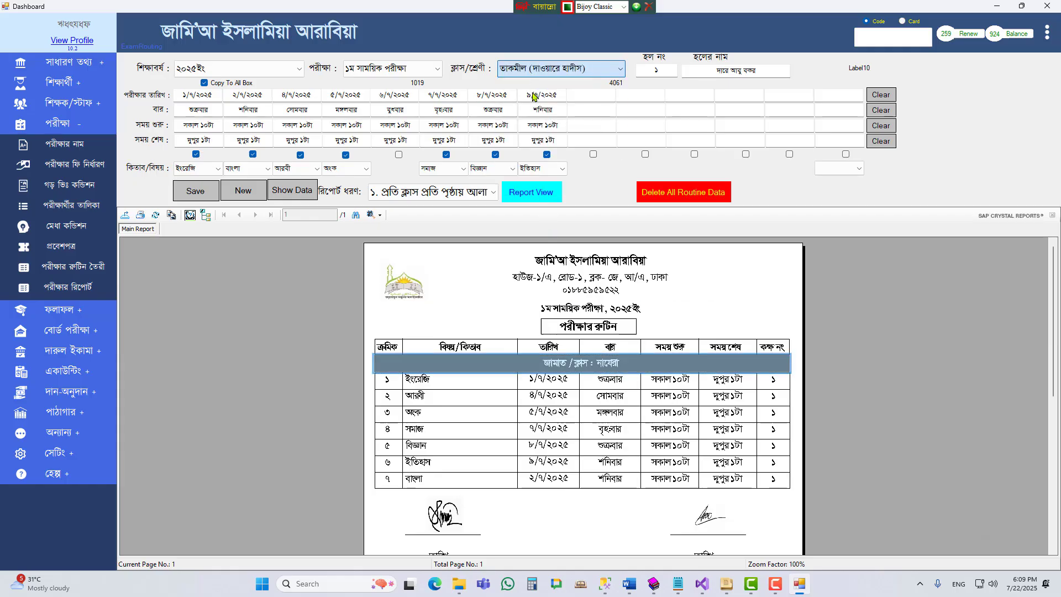
{"action": "left_click", "coordinate": [525, 197]}
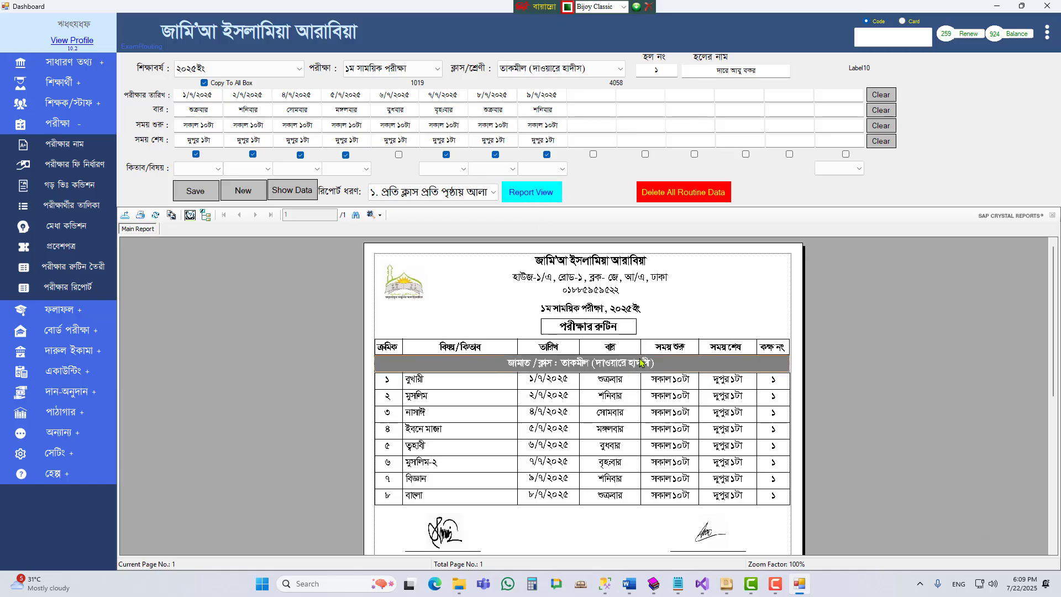
{"action": "scroll", "coordinate": [716, 368], "scroll_direction": "down", "scroll_amount": 3}
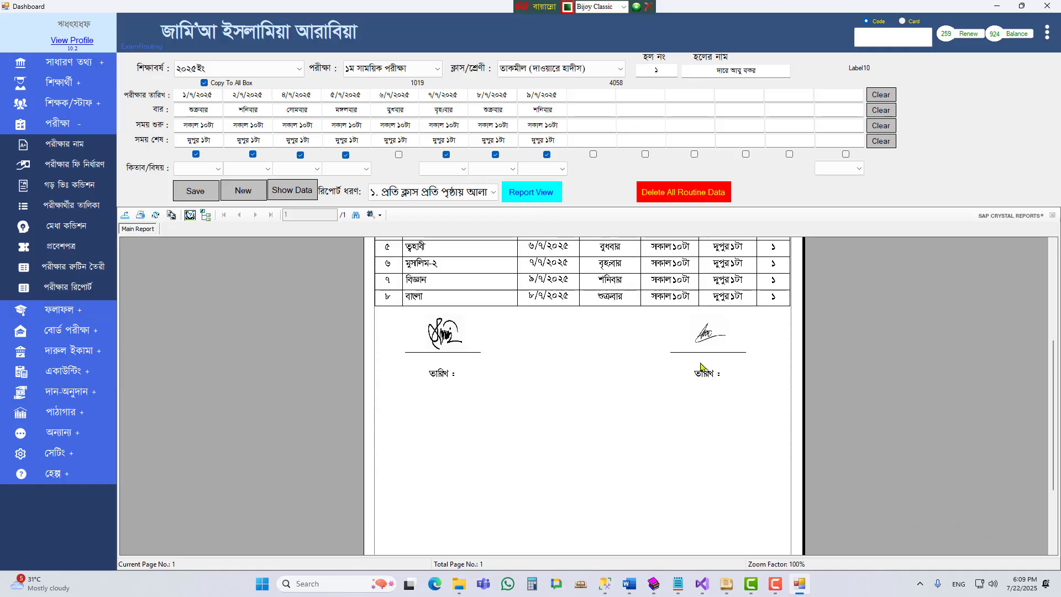
{"action": "scroll", "coordinate": [705, 364], "scroll_direction": "up", "scroll_amount": 2}
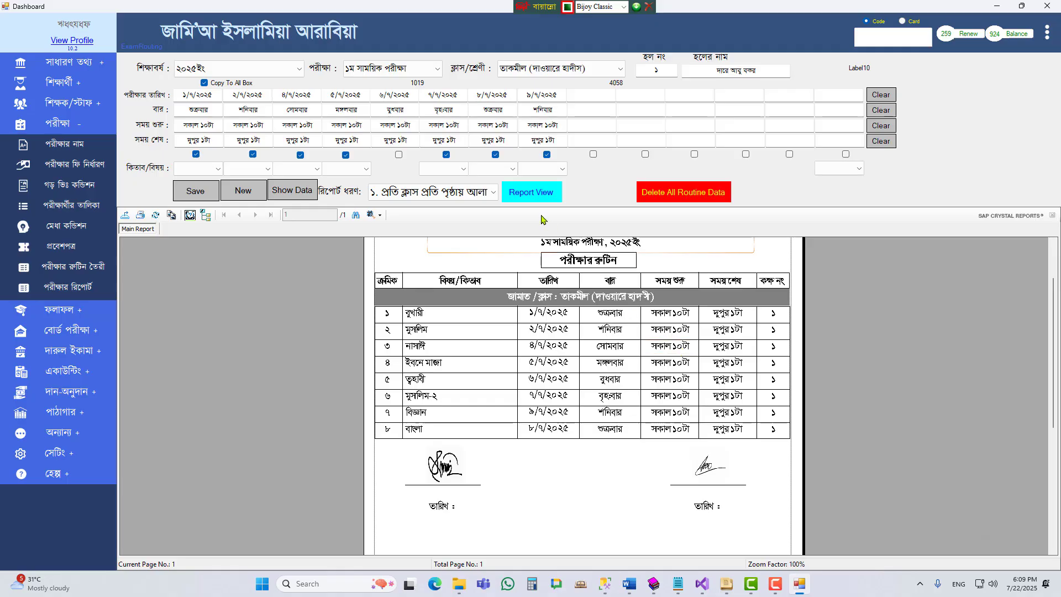
- Generate the combined routine report for all classes using the report type ২. সকল ক্লাস একত্রে বাংলা
{"action": "left_click", "coordinate": [482, 194]}
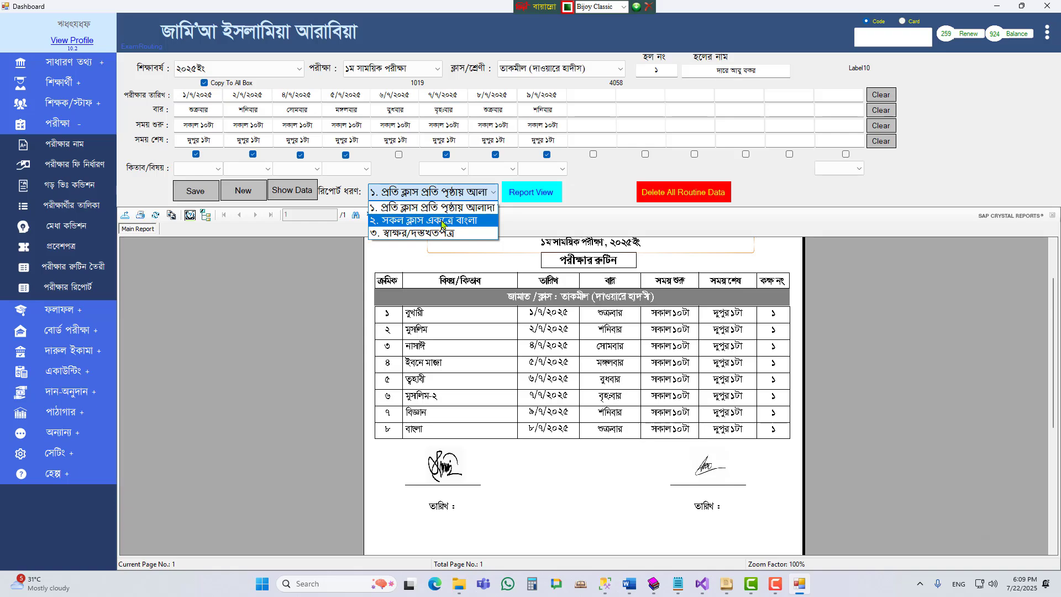
{"action": "left_click", "coordinate": [444, 221]}
{"action": "left_click", "coordinate": [525, 200]}
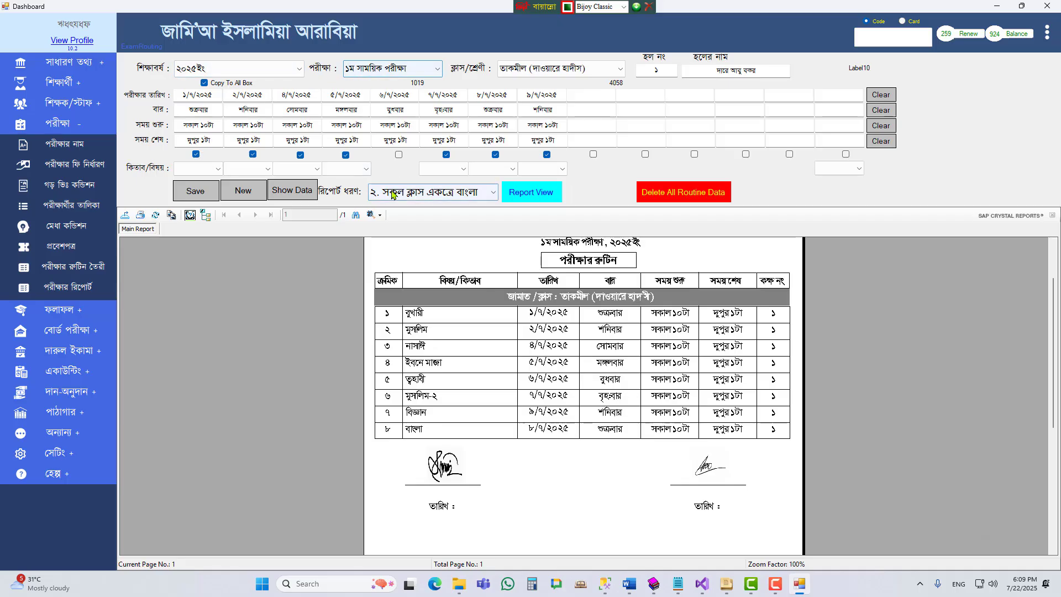
{"action": "left_click", "coordinate": [525, 200]}
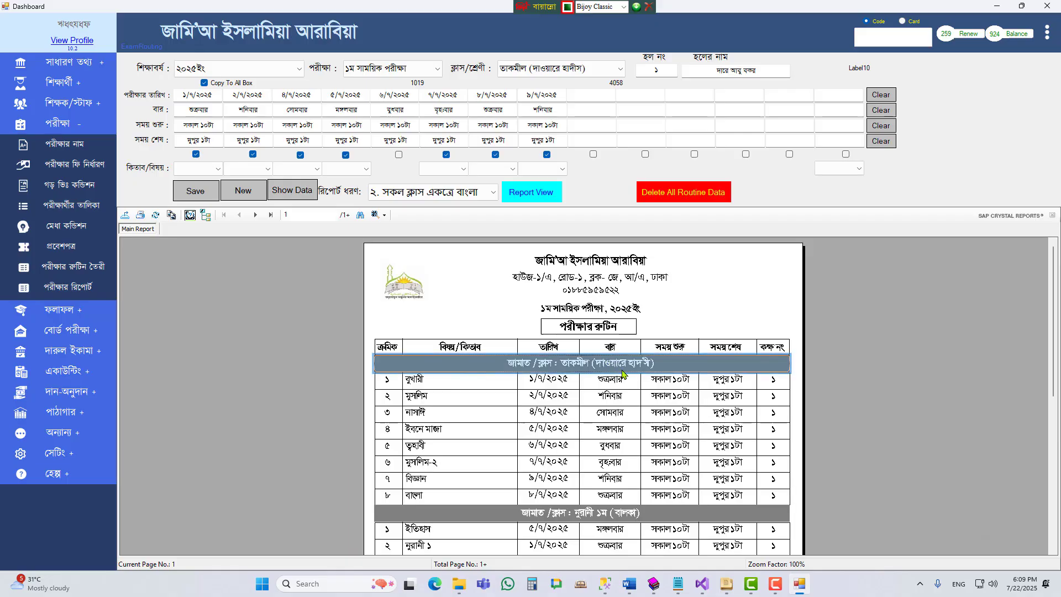
- Examine the combined report's routines for তাকমীল, নুরানী ১ম and নাযেরা from the first class to the last
{"action": "scroll", "coordinate": [607, 364], "scroll_direction": "down", "scroll_amount": 3}
{"action": "left_click", "coordinate": [677, 387]}
{"action": "scroll", "coordinate": [676, 386], "scroll_direction": "down", "scroll_amount": 3}
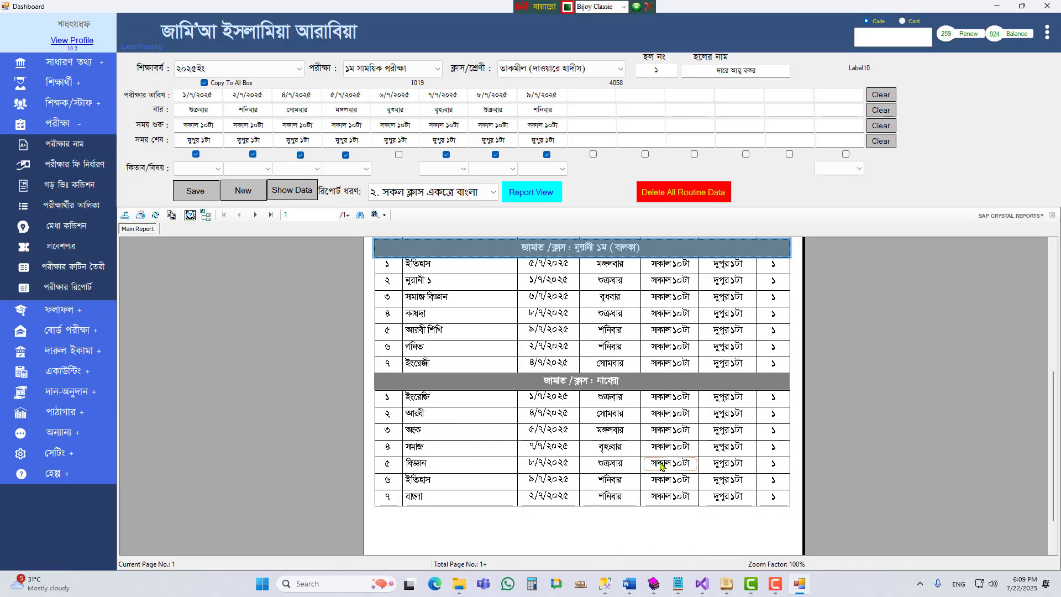
{"action": "scroll", "coordinate": [577, 398], "scroll_direction": "up", "scroll_amount": 6}
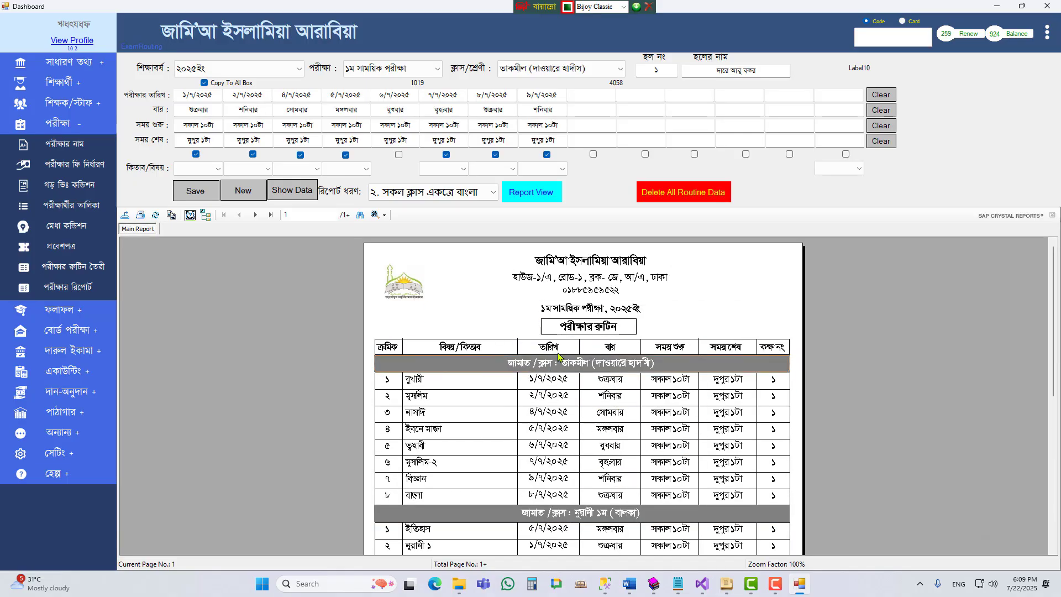
{"action": "scroll", "coordinate": [591, 409], "scroll_direction": "down", "scroll_amount": 3}
{"action": "scroll", "coordinate": [591, 409], "scroll_direction": "up", "scroll_amount": 3}
{"action": "left_click", "coordinate": [592, 414]}
{"action": "left_click", "coordinate": [602, 386]}
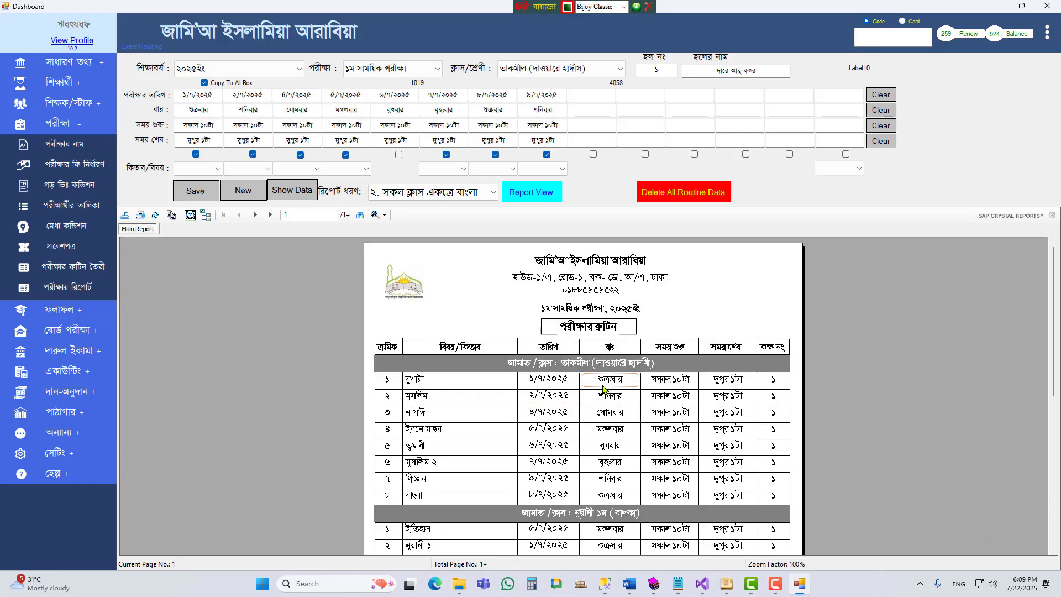
{"action": "scroll", "coordinate": [817, 431], "scroll_direction": "down", "scroll_amount": 3}
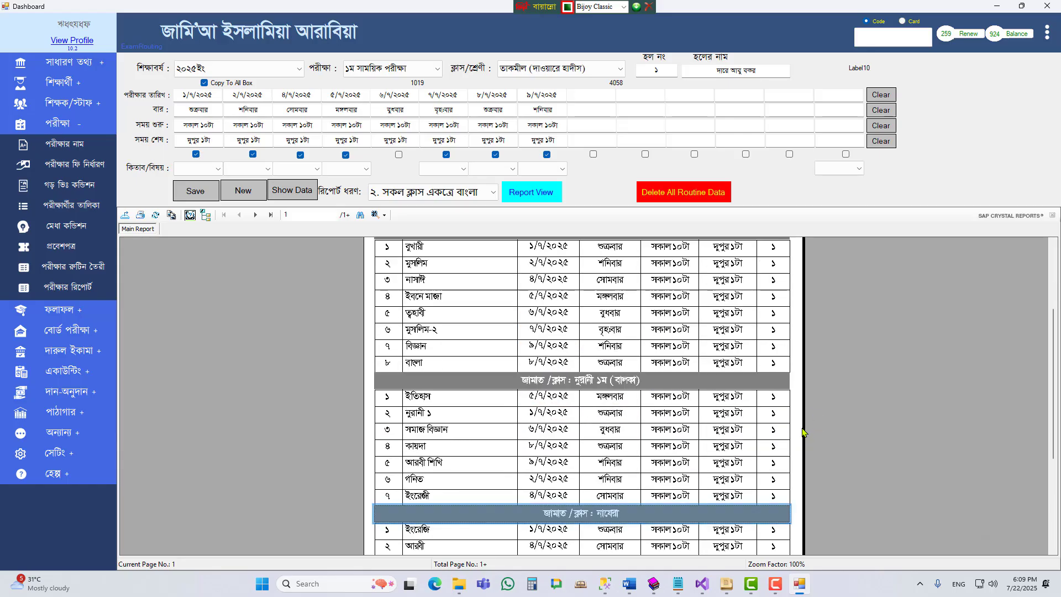
{"action": "scroll", "coordinate": [710, 401], "scroll_direction": "up", "scroll_amount": 3}
{"action": "left_click", "coordinate": [709, 399]}
- Generate the examinee signature sheet (৩. স্বাক্ষর/দস্তখতপত্র) for তাকমীল (দাওয়ারে হাদীস) and check its exam date columns
{"action": "left_click", "coordinate": [446, 193]}
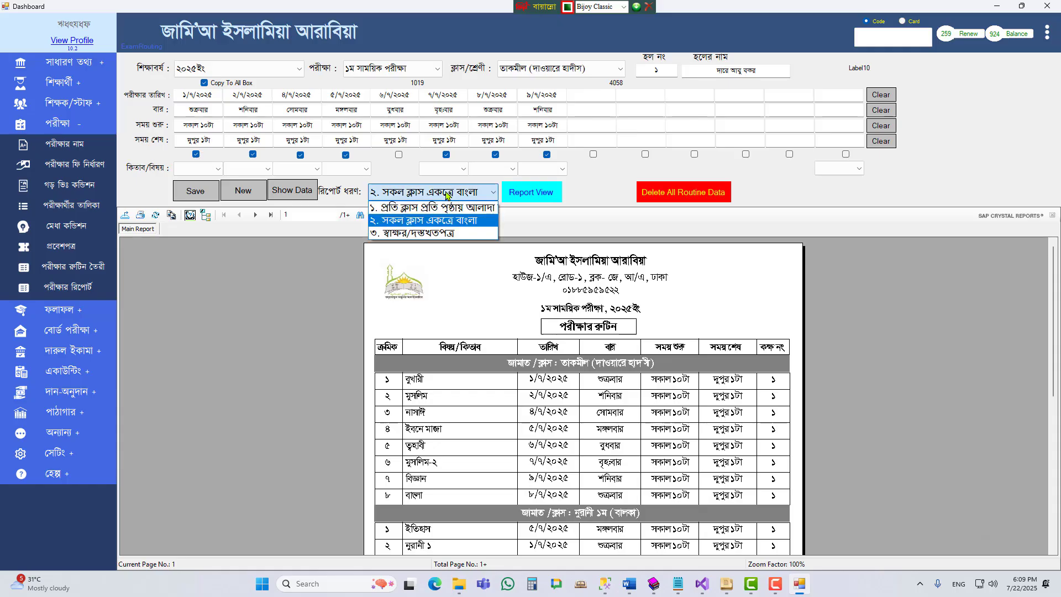
{"action": "left_click", "coordinate": [439, 235]}
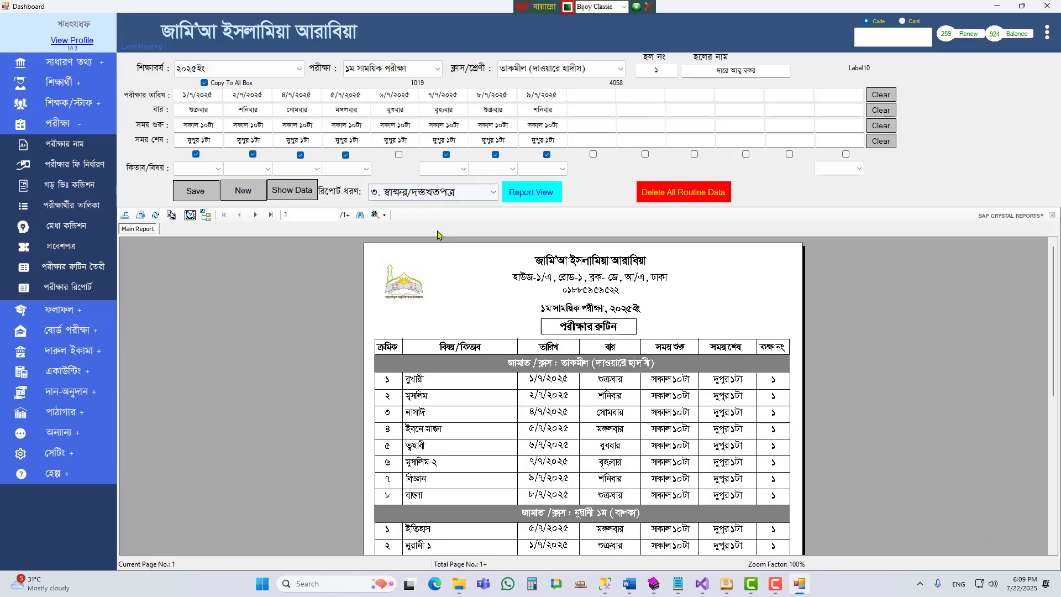
{"action": "left_click", "coordinate": [541, 198]}
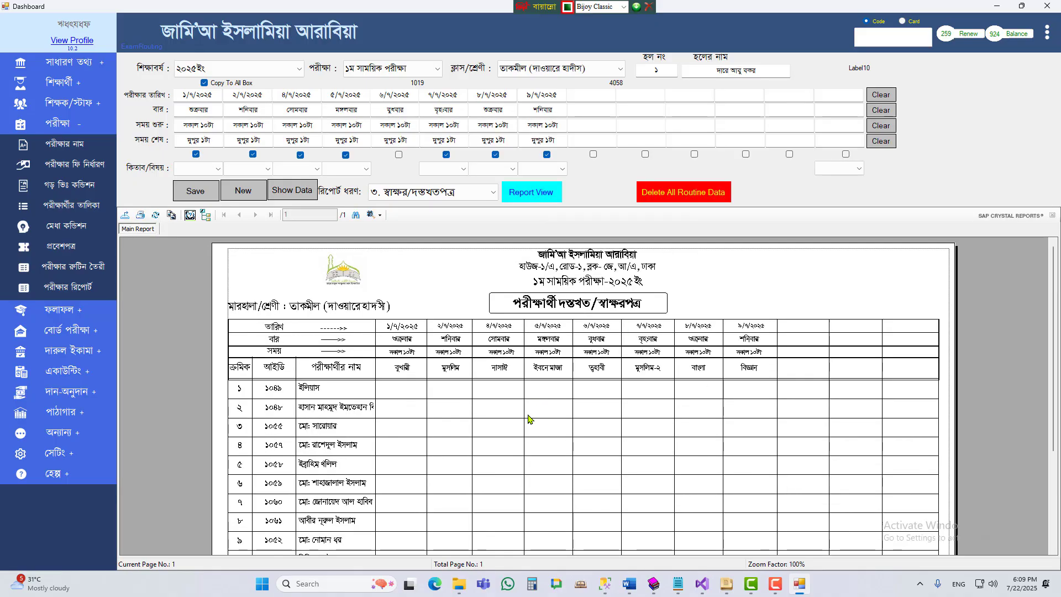
{"action": "left_click", "coordinate": [415, 330]}
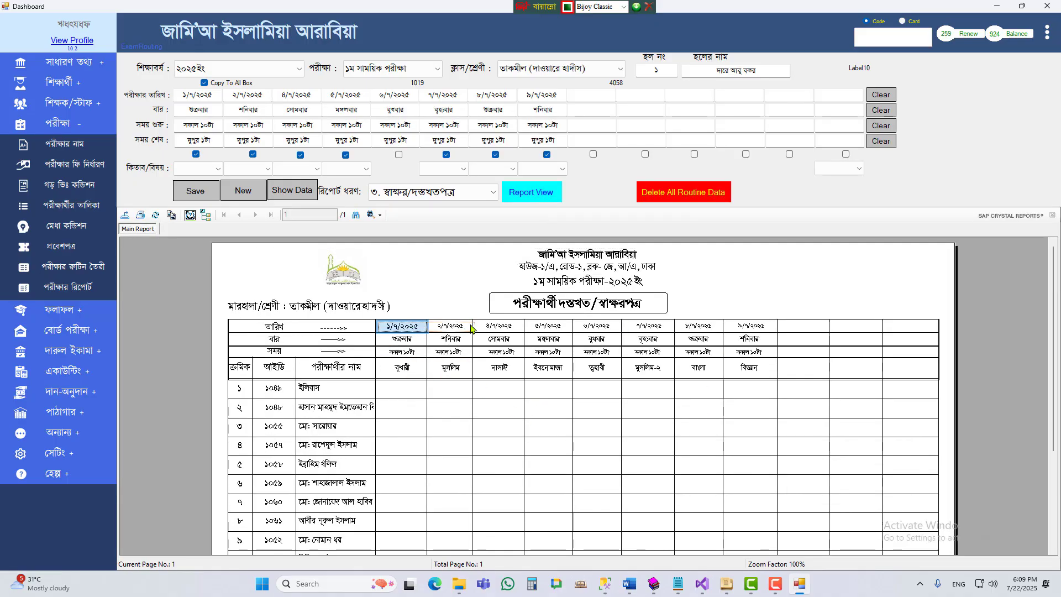
{"action": "left_click", "coordinate": [685, 329]}
- Generate the examinee signature sheet for the class নাযেরা and look through it
{"action": "left_click", "coordinate": [562, 69]}
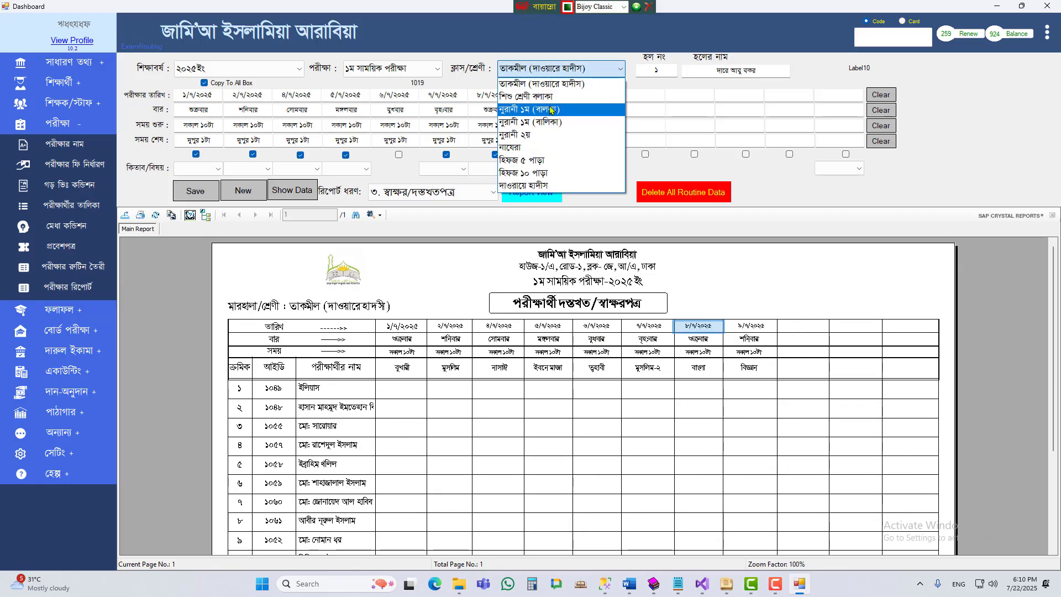
{"action": "left_click", "coordinate": [537, 147]}
{"action": "left_click", "coordinate": [507, 194]}
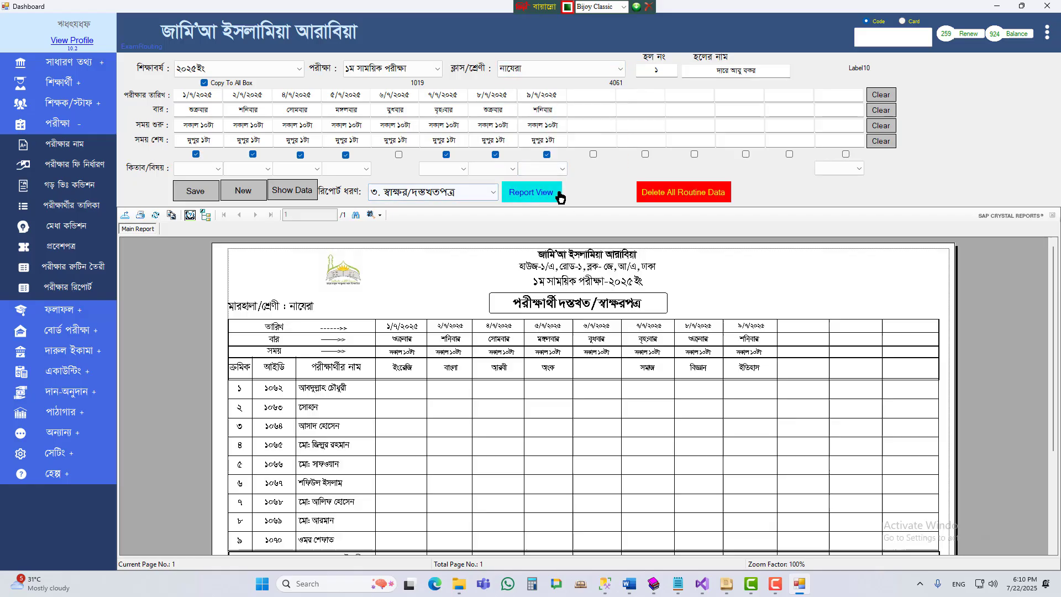
{"action": "scroll", "coordinate": [645, 398], "scroll_direction": "down", "scroll_amount": 2}
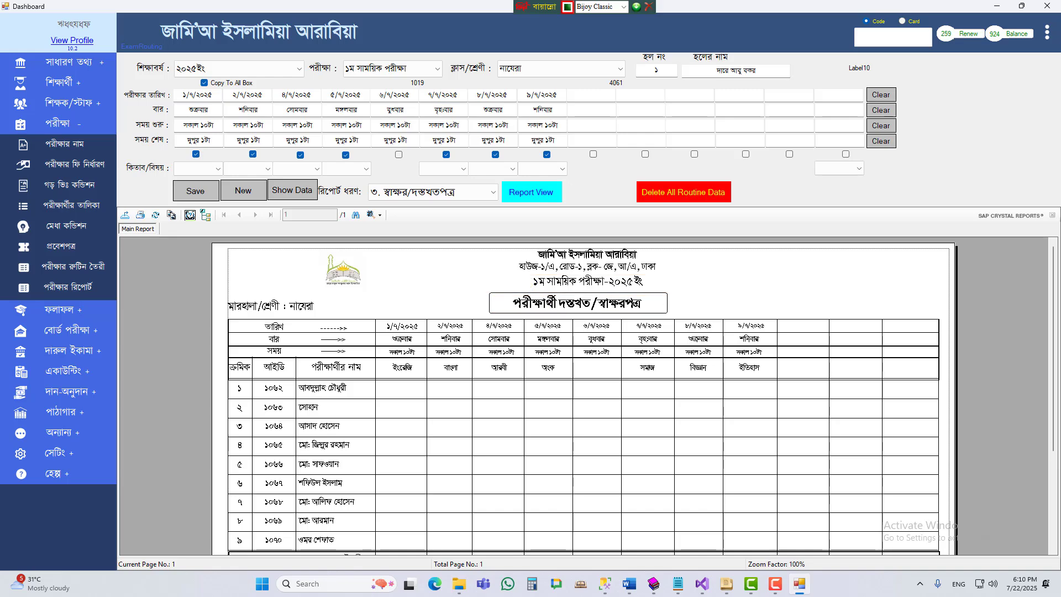
- Switch to the Word document showing the two sample exam routines
{"action": "key", "text": "alt+Tab"}
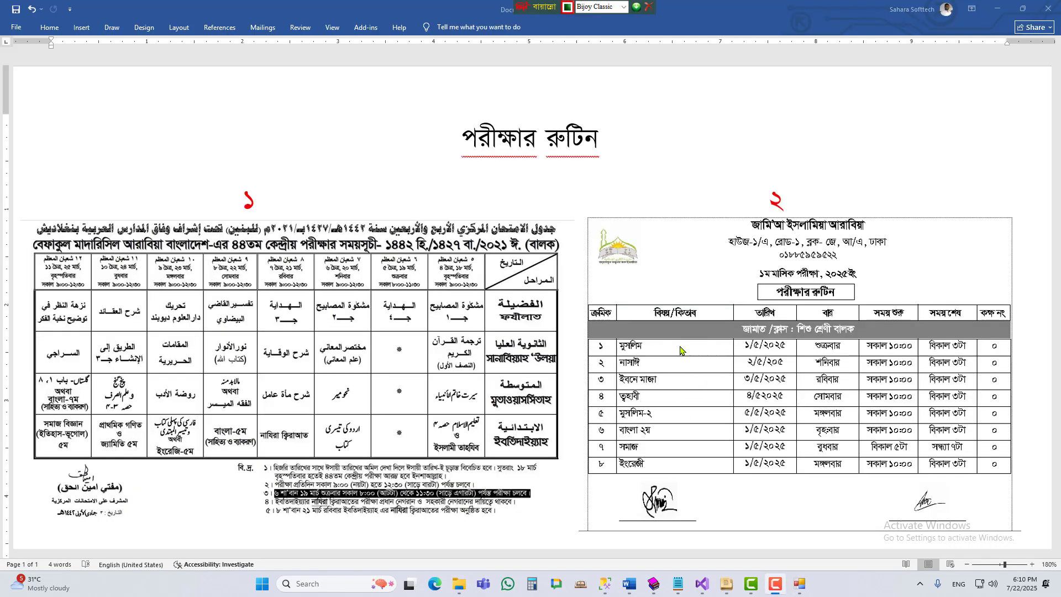